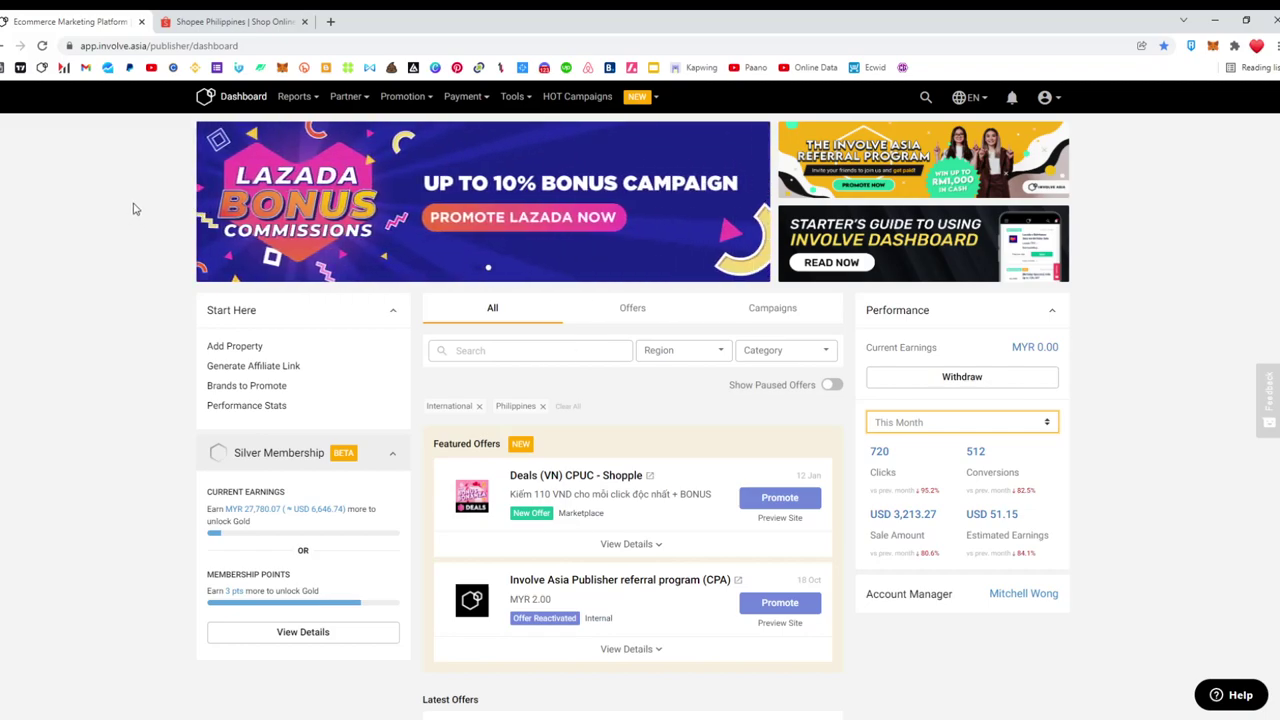
Open the Deeplink Generator page, look over its affiliate link form, and return to the dashboard.
{"action": "mouse_move", "coordinate": [393, 104]}
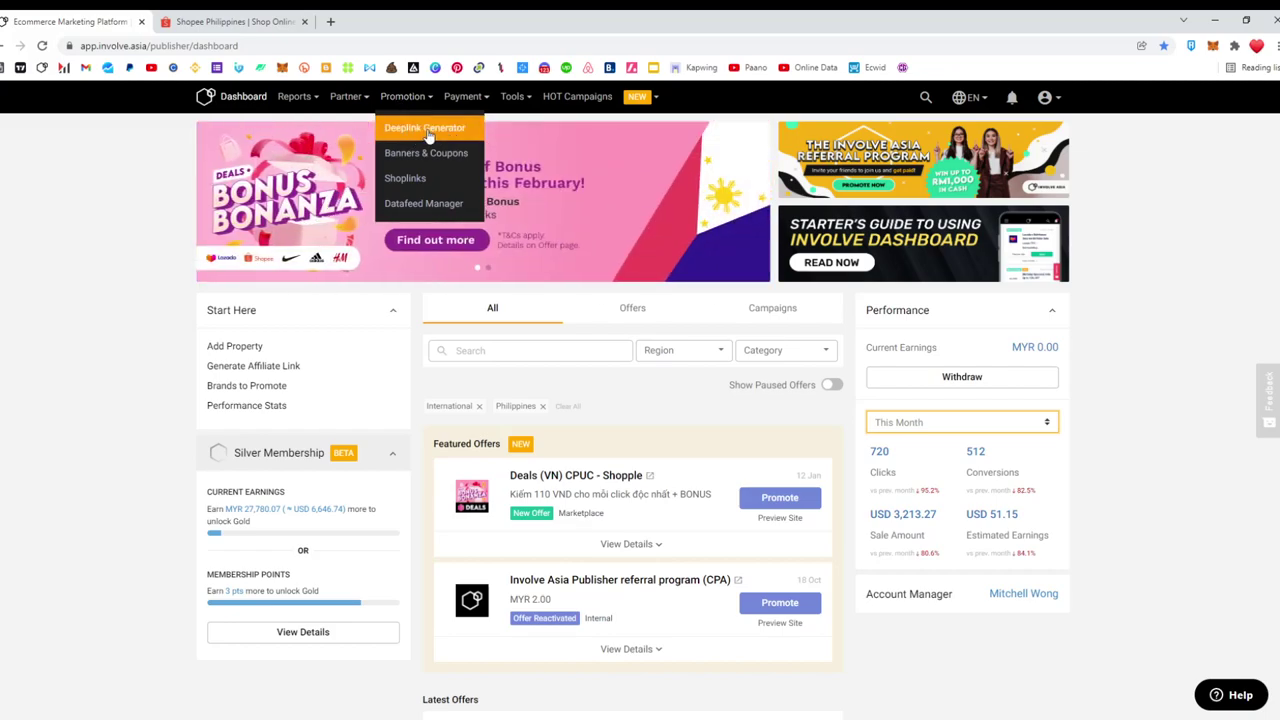
{"action": "left_click", "coordinate": [427, 135]}
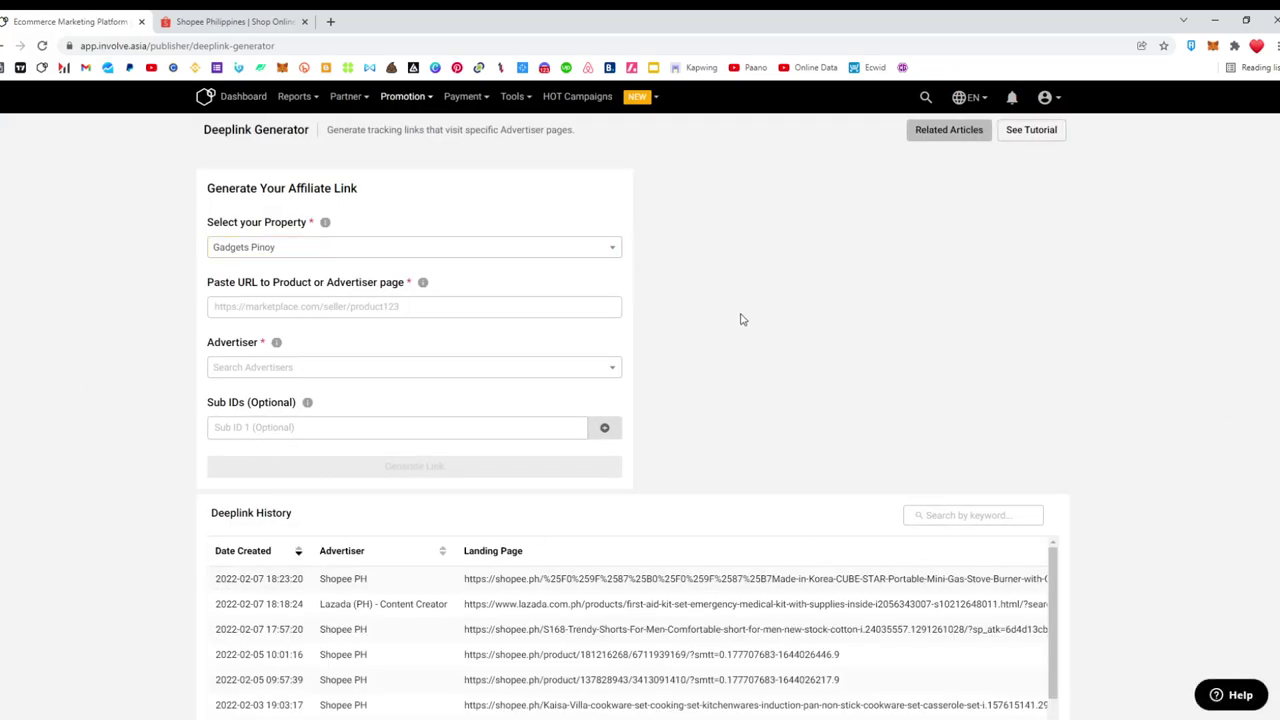
{"action": "left_click_drag", "start_coordinate": [125, 213], "coordinate": [720, 449]}
{"action": "left_click", "coordinate": [722, 448]}
{"action": "left_click", "coordinate": [236, 97]}
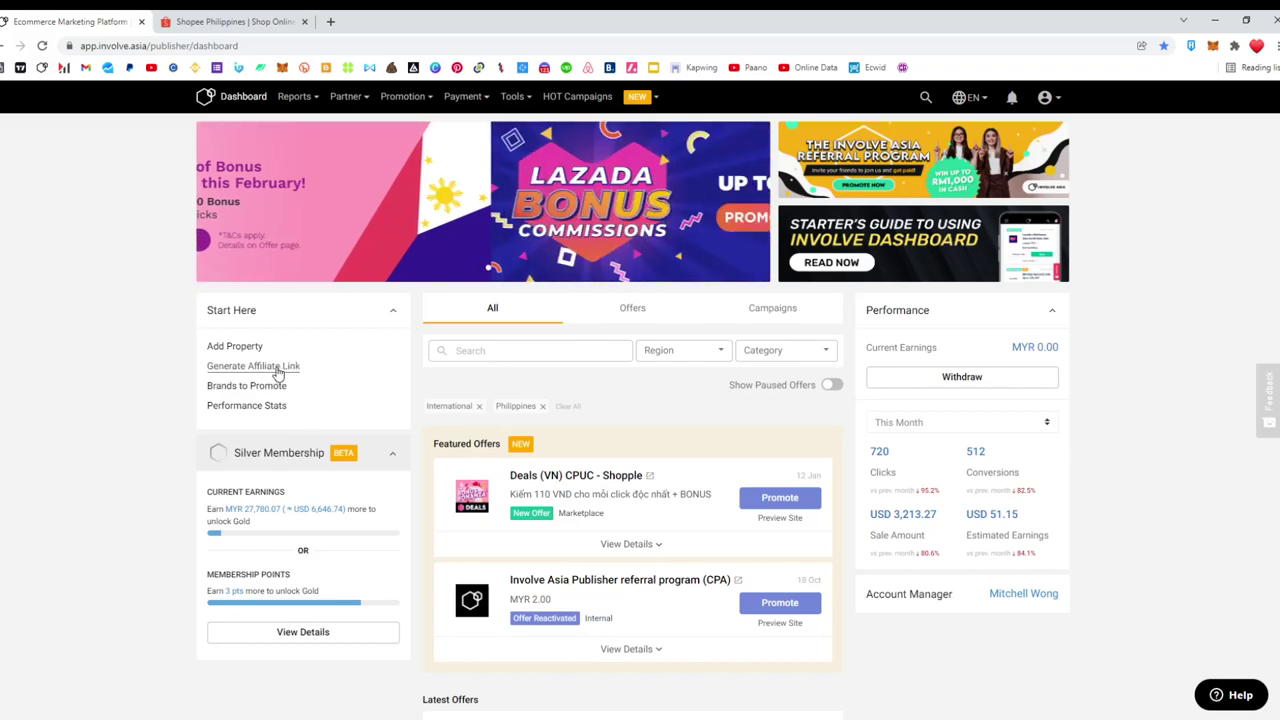
Start generating an affiliate link from the dashboard and select Shoppee/Lazada Finds as the property.
{"action": "left_click", "coordinate": [274, 368]}
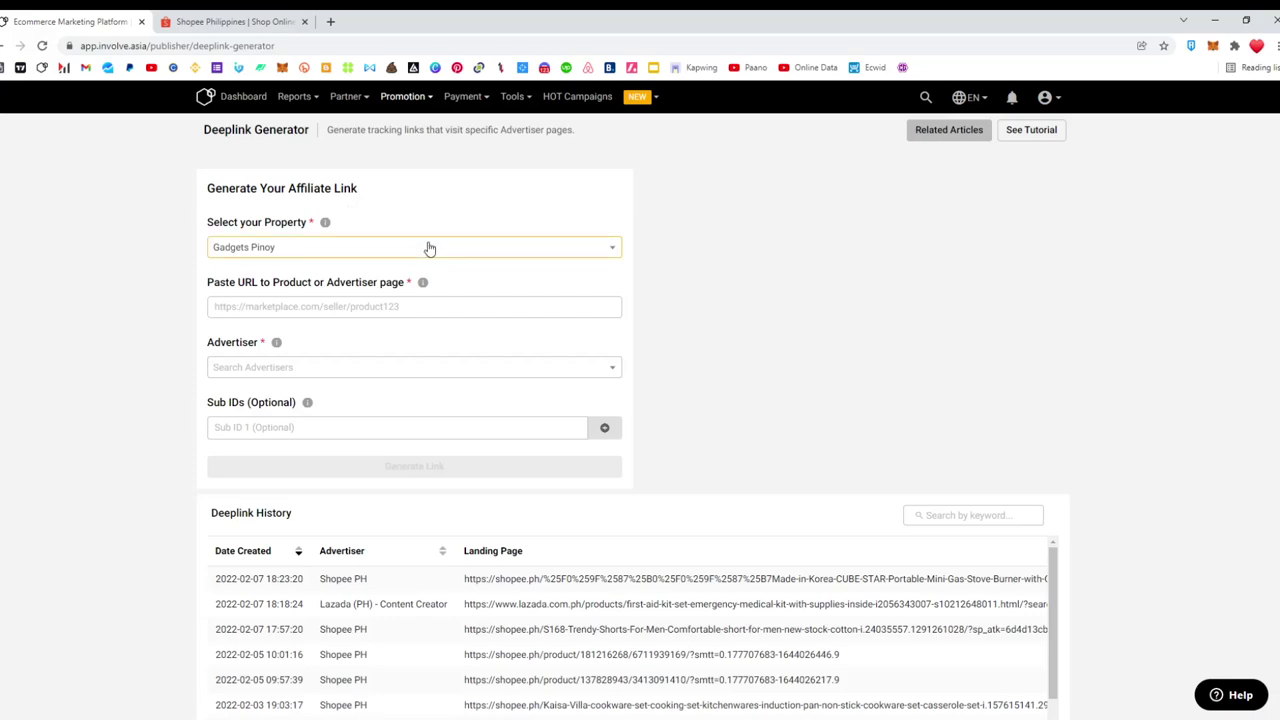
{"action": "left_click", "coordinate": [313, 258]}
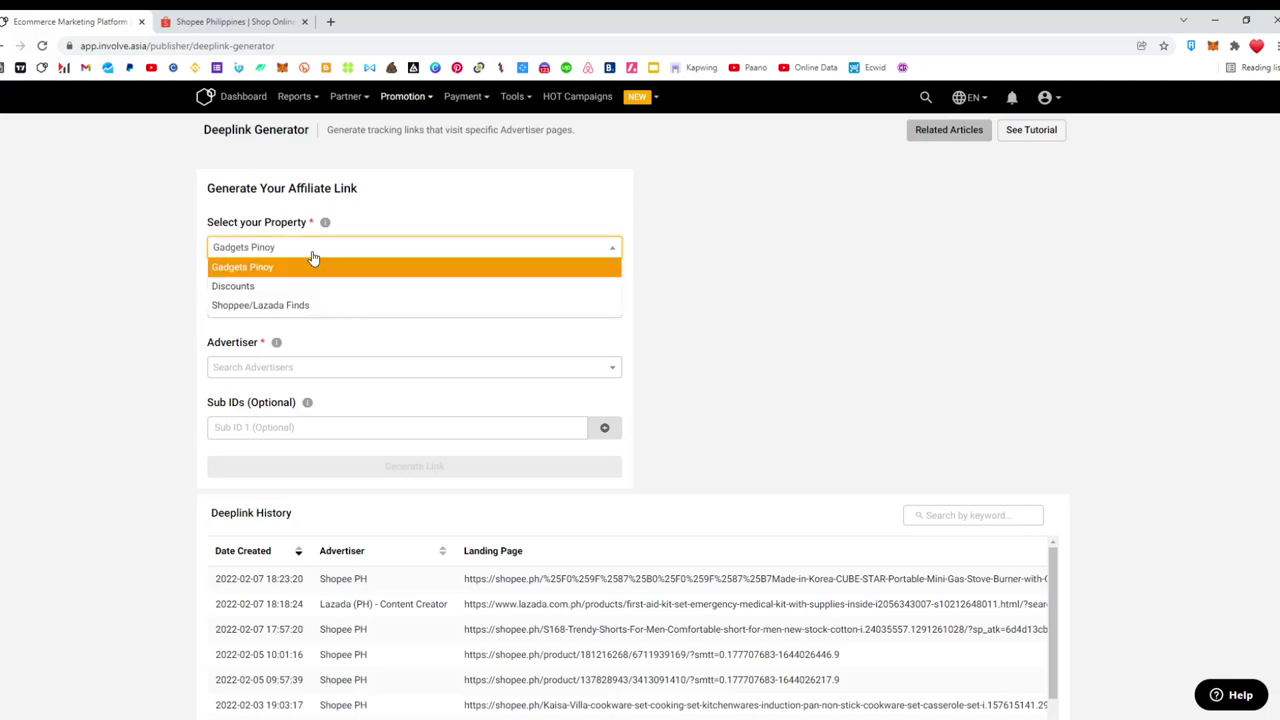
{"action": "left_click", "coordinate": [309, 305]}
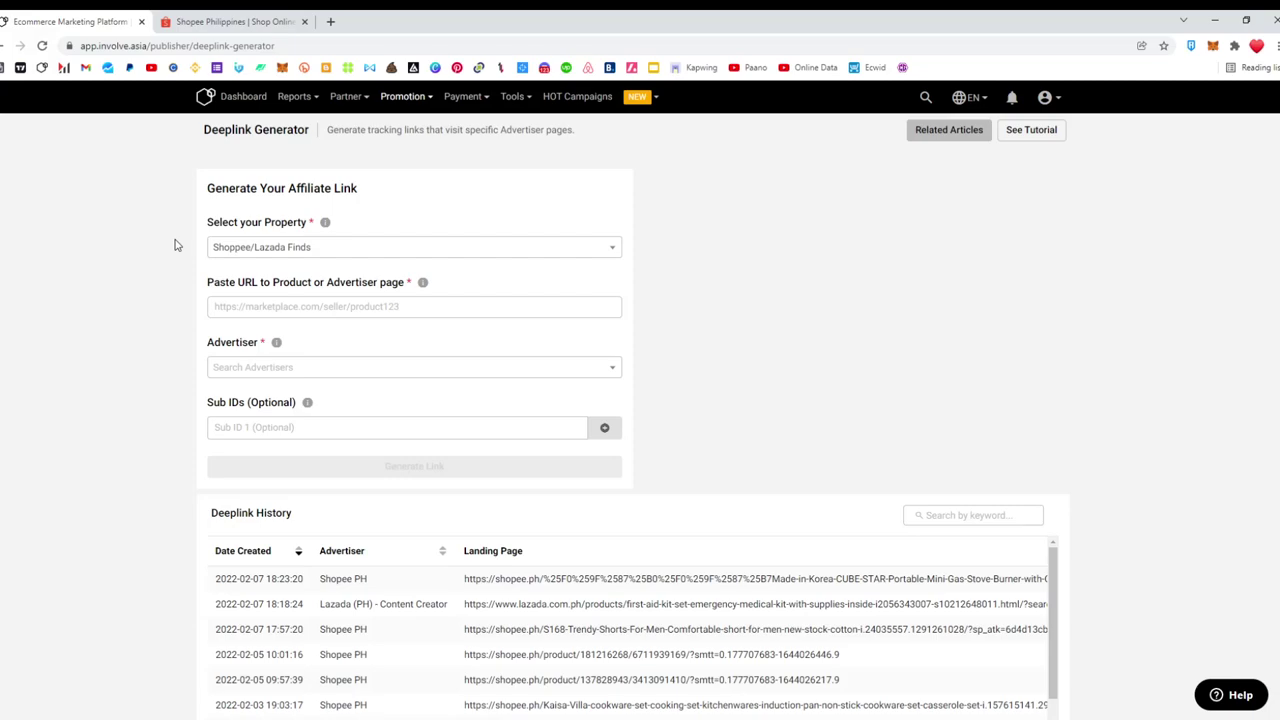
Switch to the Shopee site and open the SJ Mall Super Breathable Luminous Light Korean sport shoes from Daily Discover.
{"action": "left_click", "coordinate": [228, 24]}
{"action": "scroll", "coordinate": [86, 340], "scroll_direction": "down", "scroll_amount": 3}
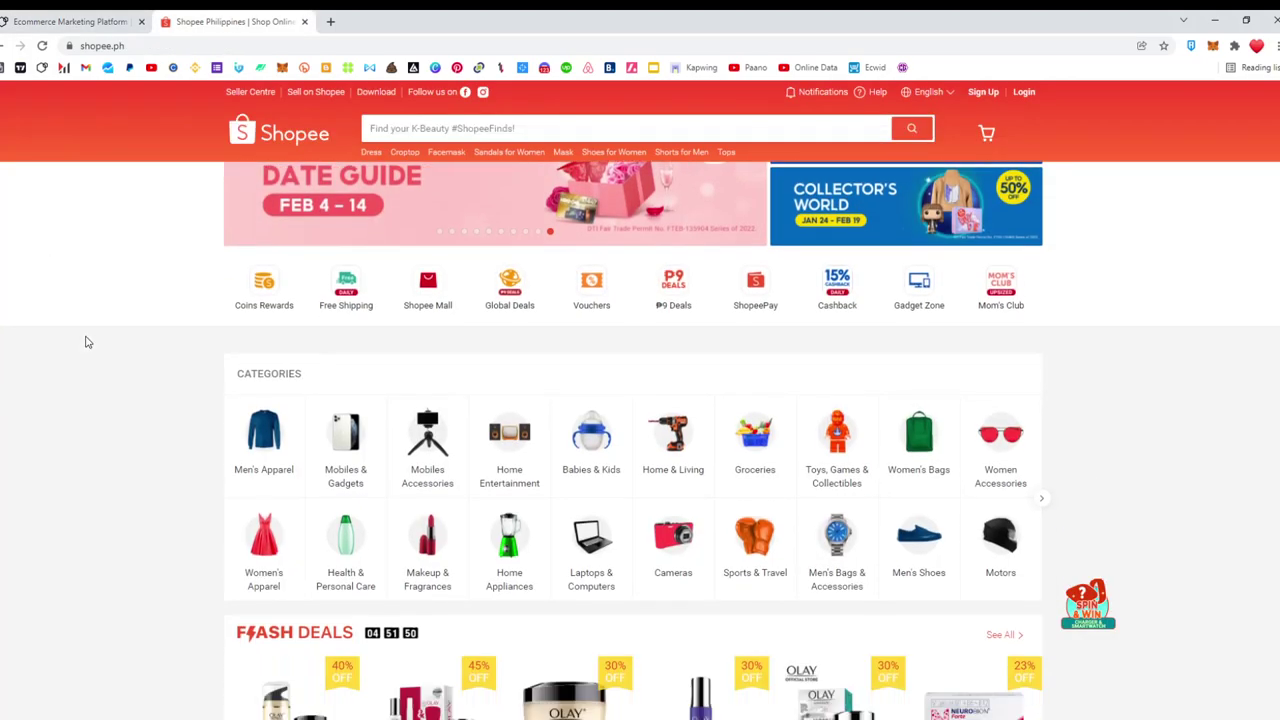
{"action": "scroll", "coordinate": [88, 341], "scroll_direction": "down", "scroll_amount": 8}
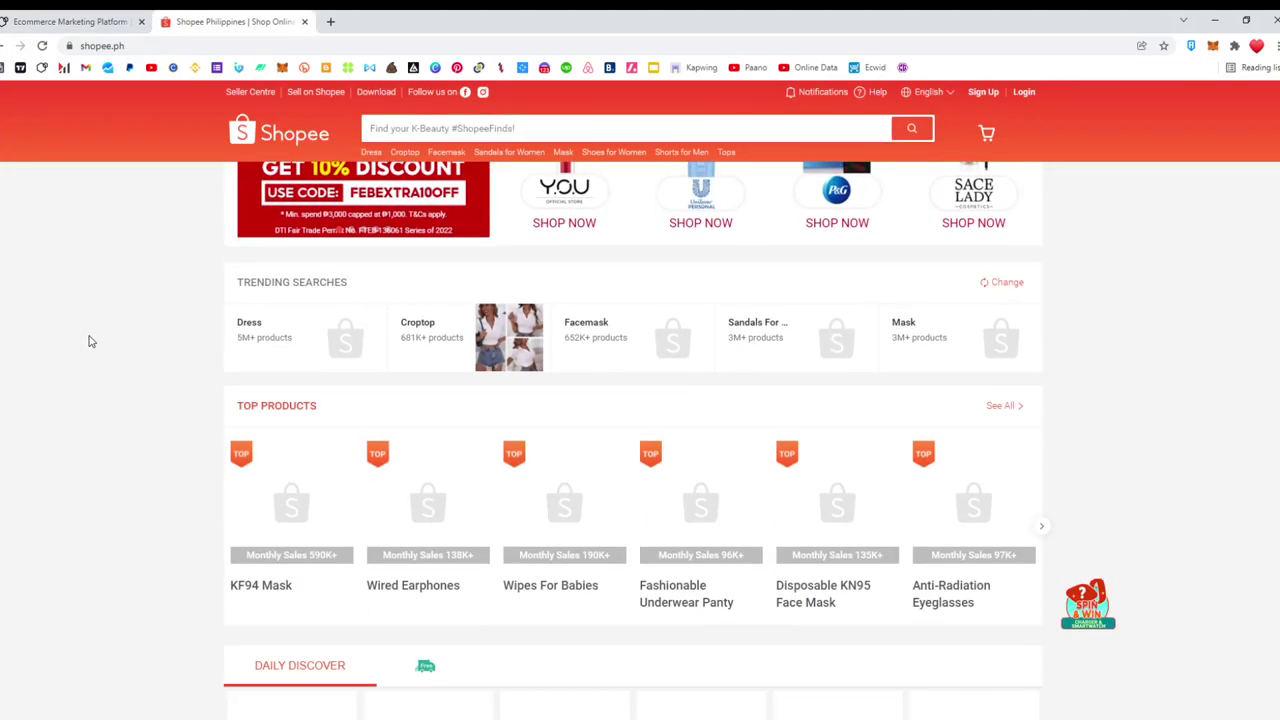
{"action": "scroll", "coordinate": [88, 341], "scroll_direction": "down", "scroll_amount": 3}
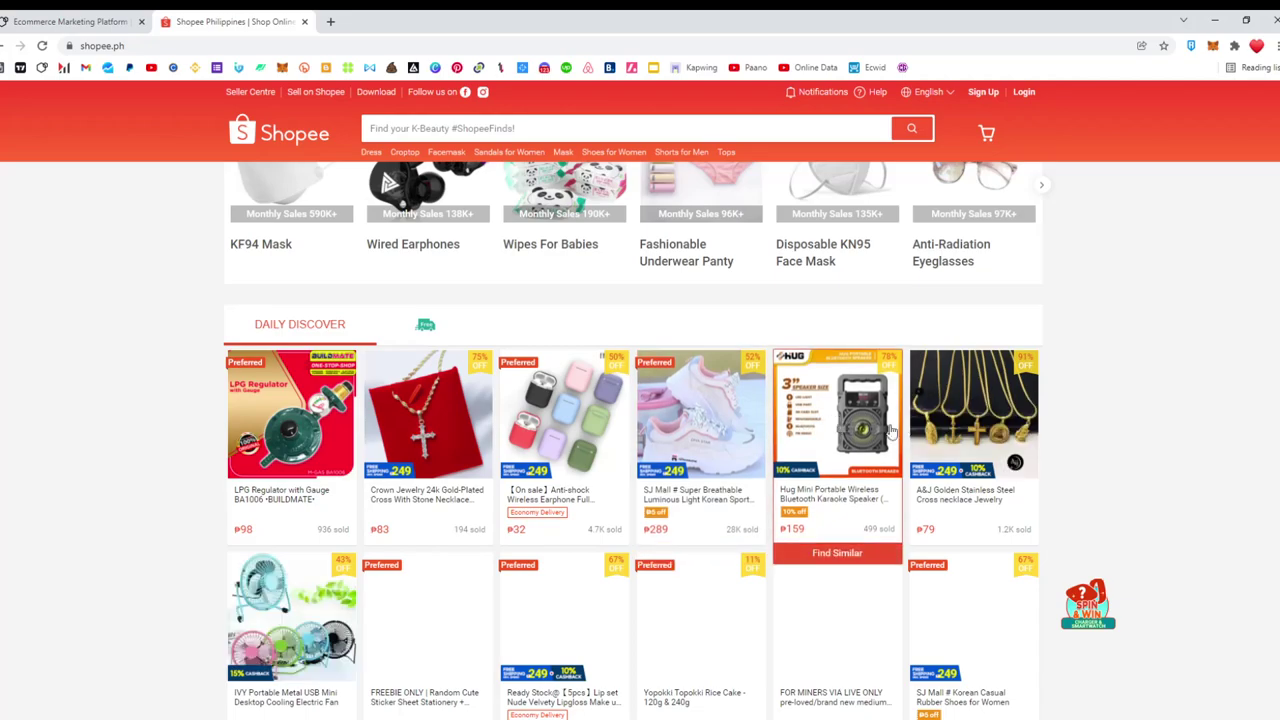
{"action": "left_click", "coordinate": [700, 441]}
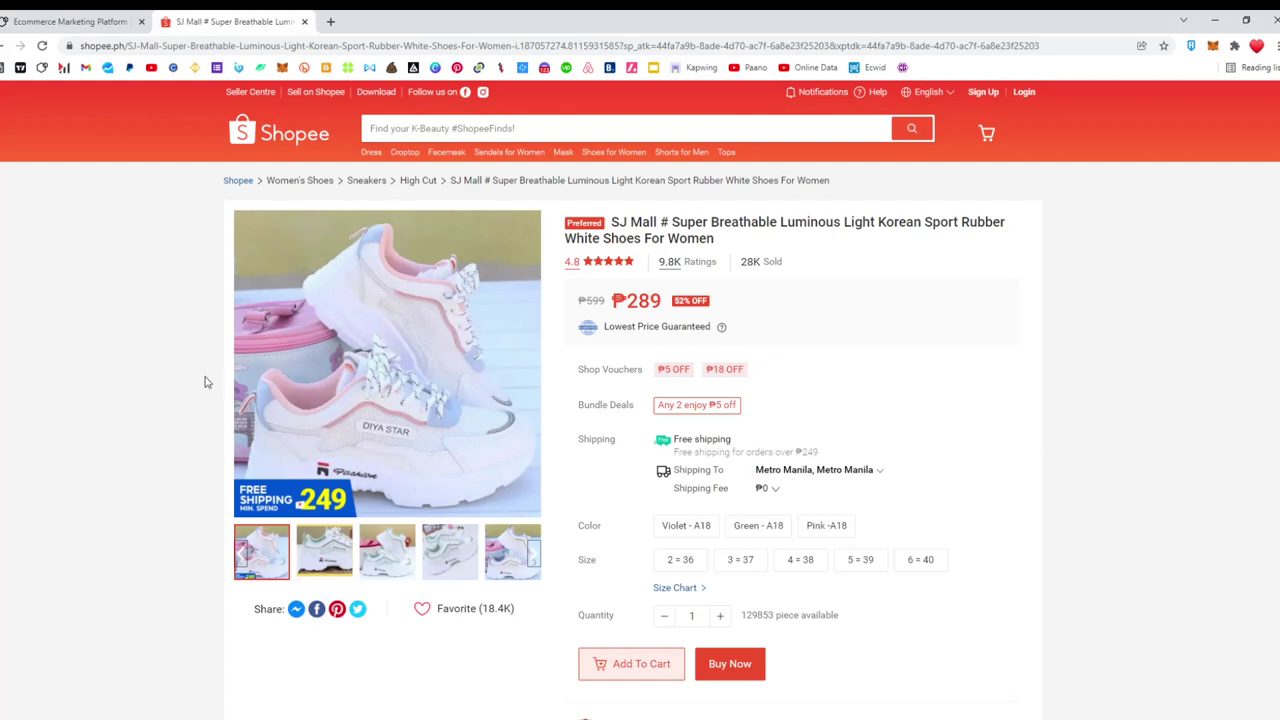
Copy the shoe product page's URL and paste it as the product URL in the Deeplink Generator form.
{"action": "left_click", "coordinate": [171, 50]}
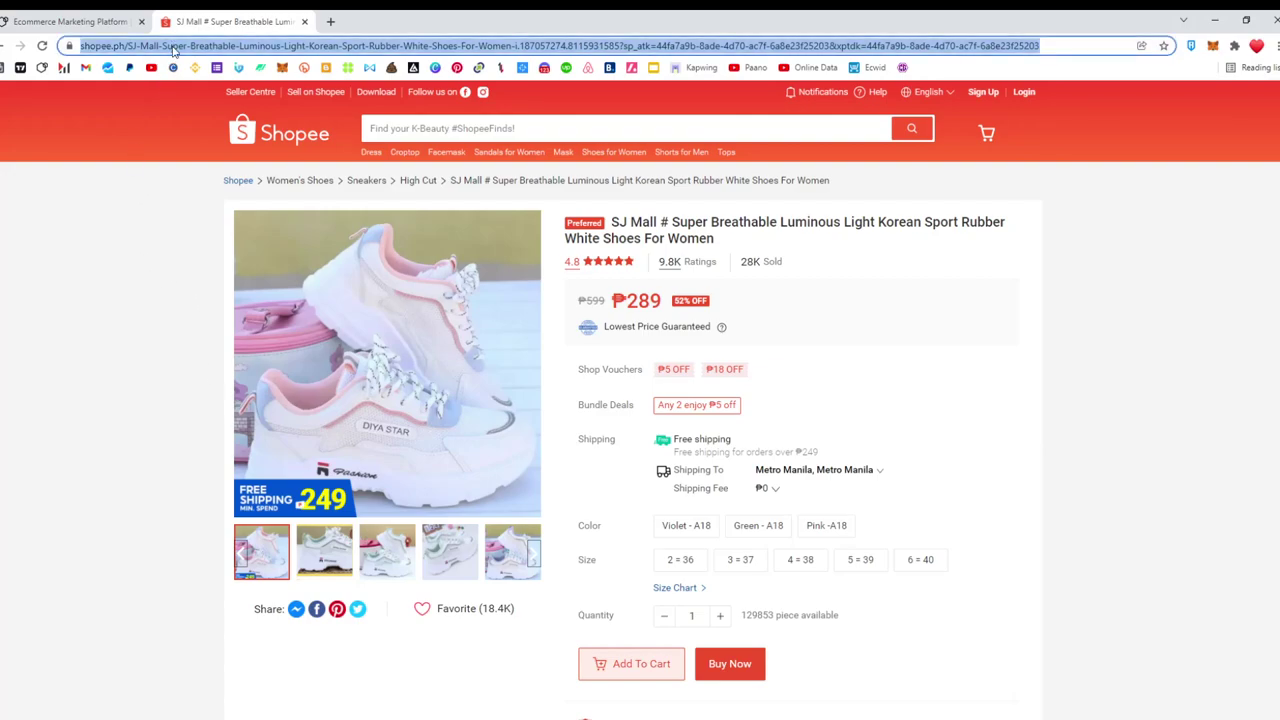
{"action": "left_click", "coordinate": [112, 22]}
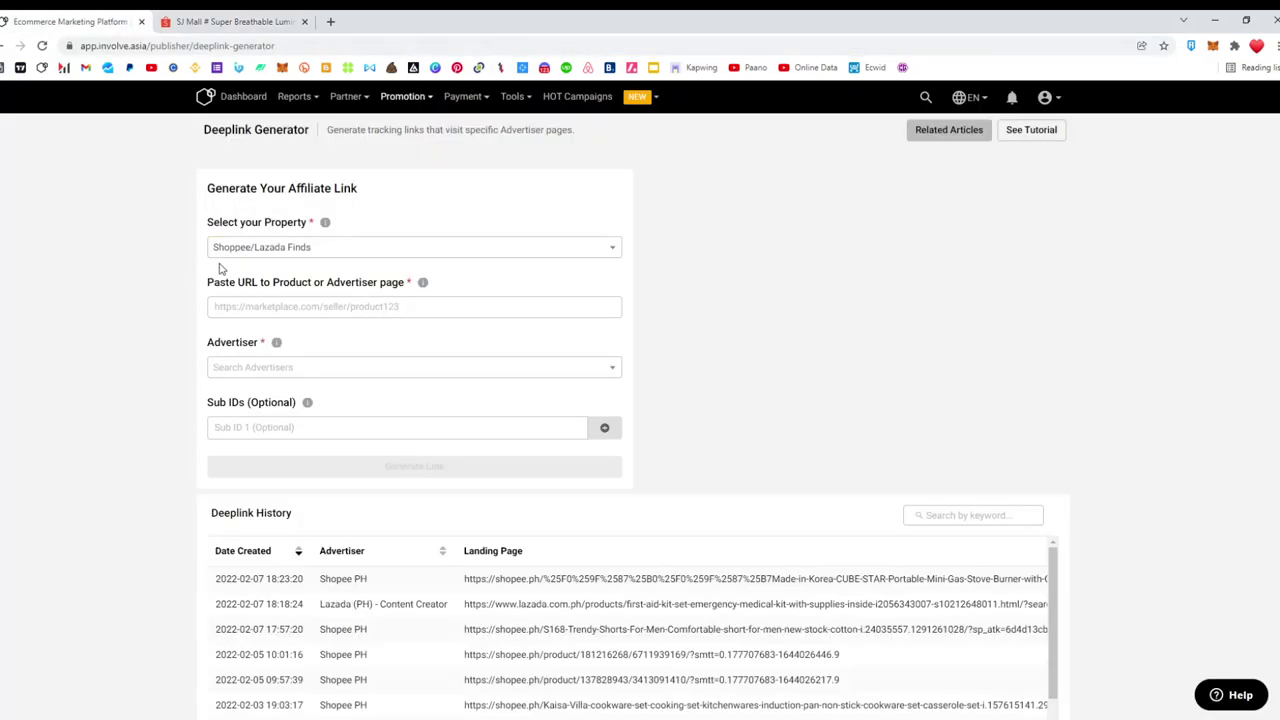
{"action": "left_click", "coordinate": [228, 305]}
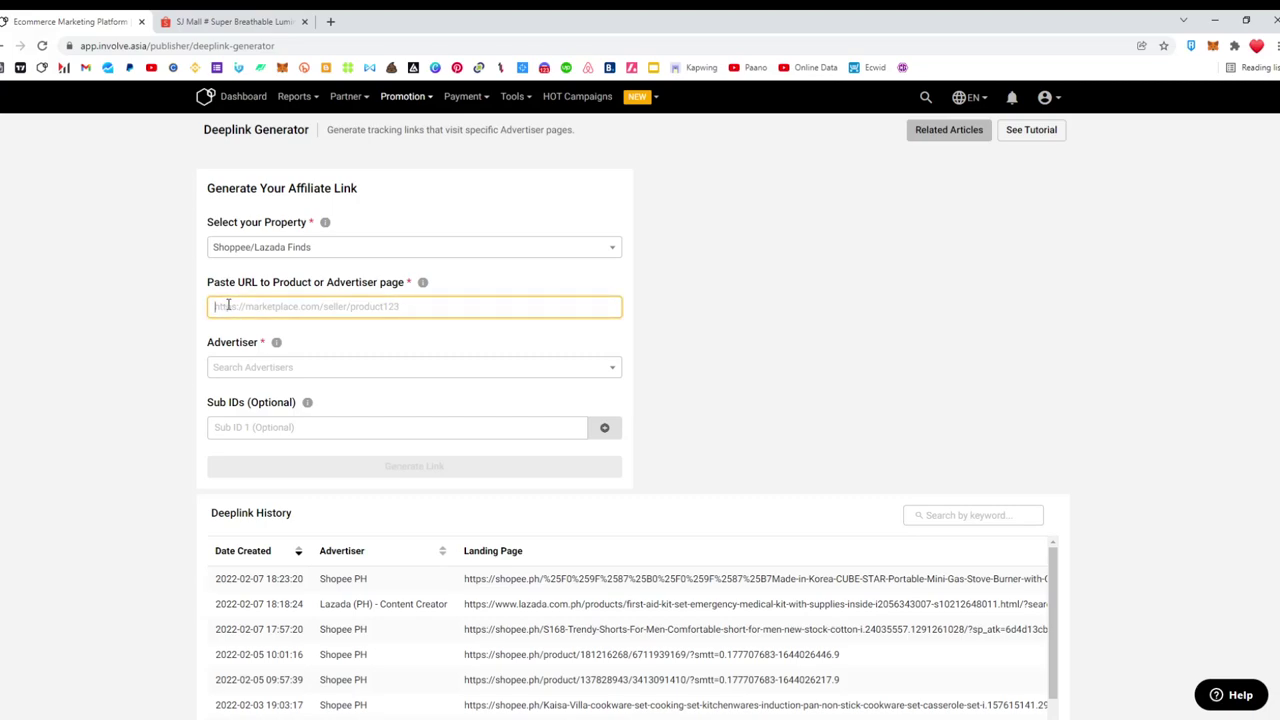
{"action": "key", "text": "ctrl+v"}
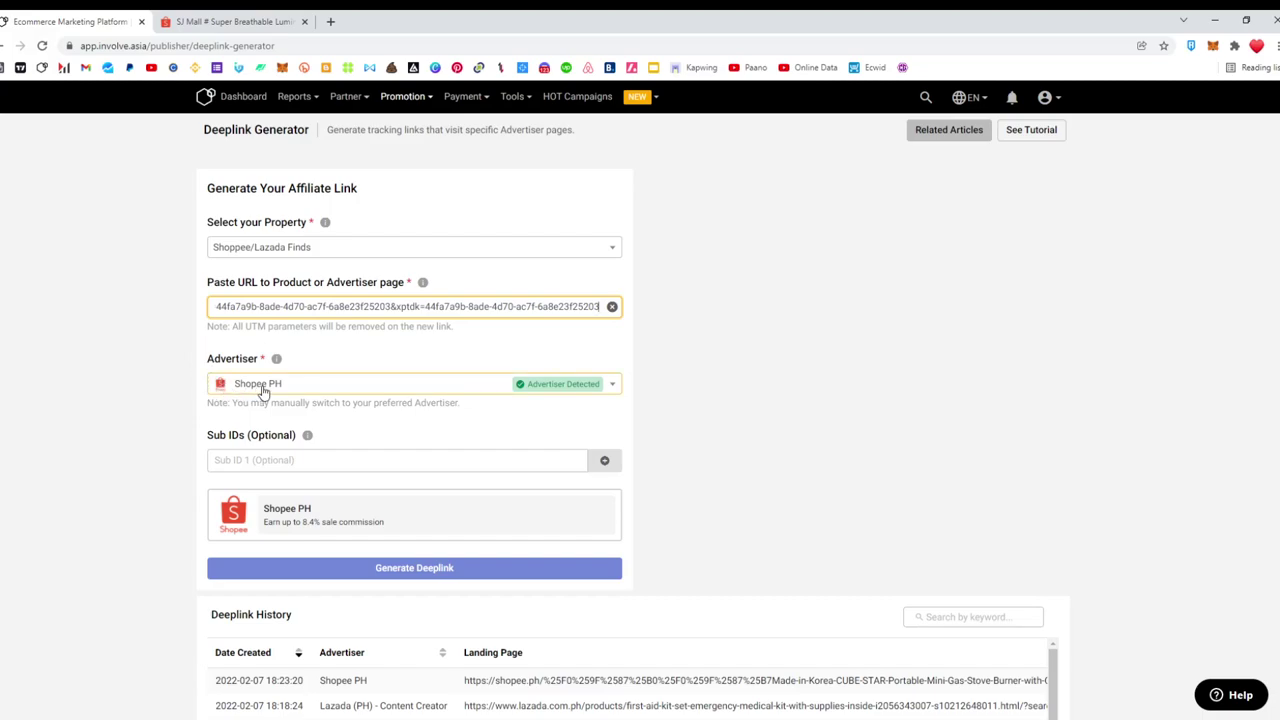
{"action": "double_click", "coordinate": [245, 360]}
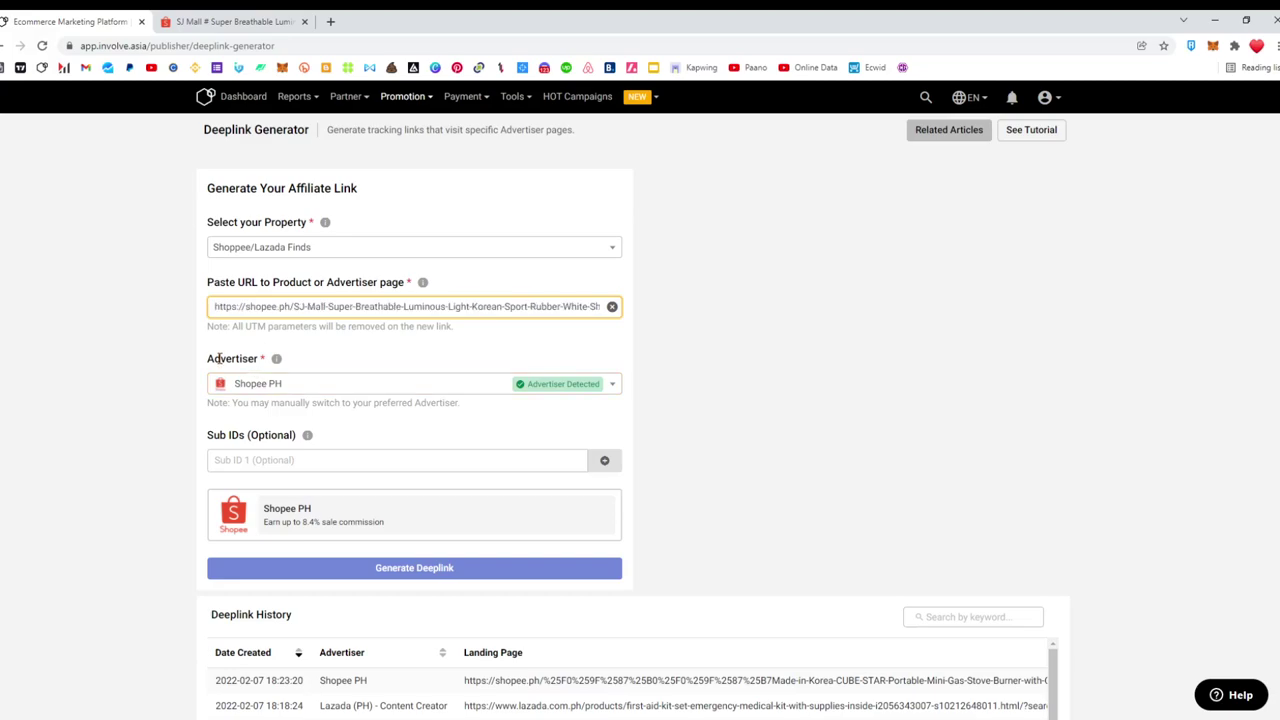
{"action": "left_click", "coordinate": [160, 366]}
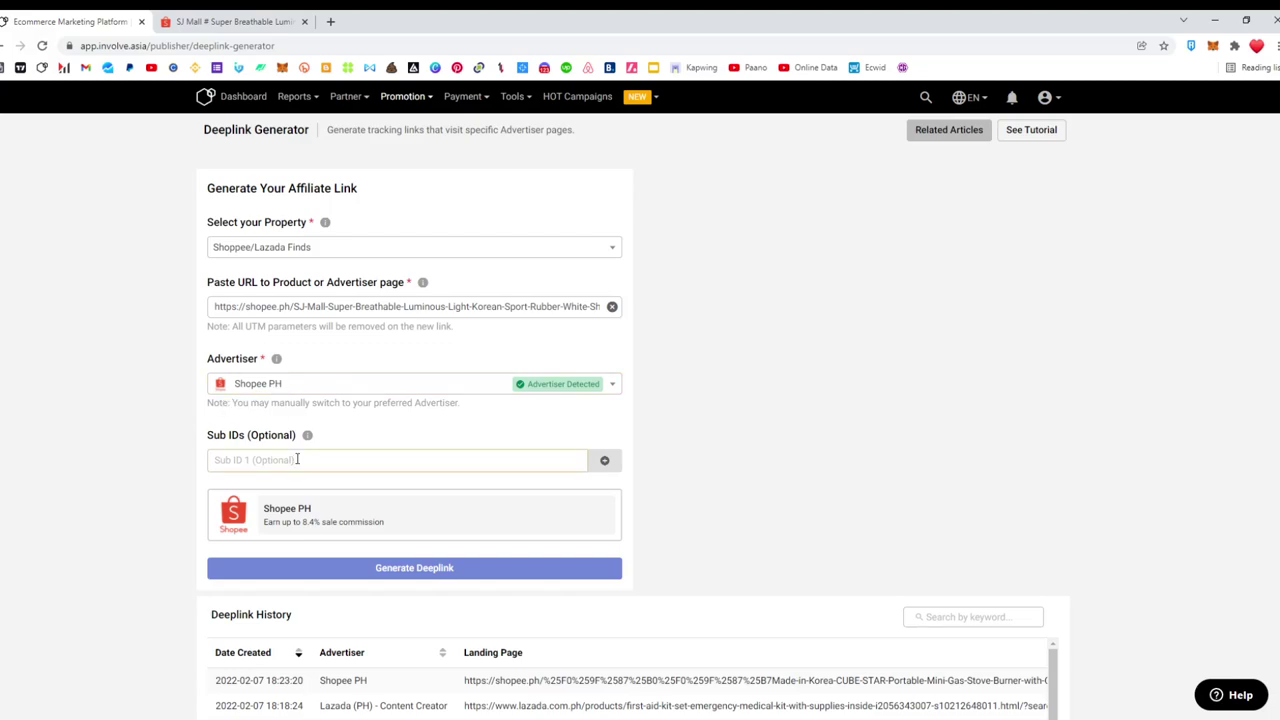
Copy "White Shoes For Women" from the Shopee product title and paste it as the first Sub ID of the affiliate link.
{"action": "left_click", "coordinate": [297, 459]}
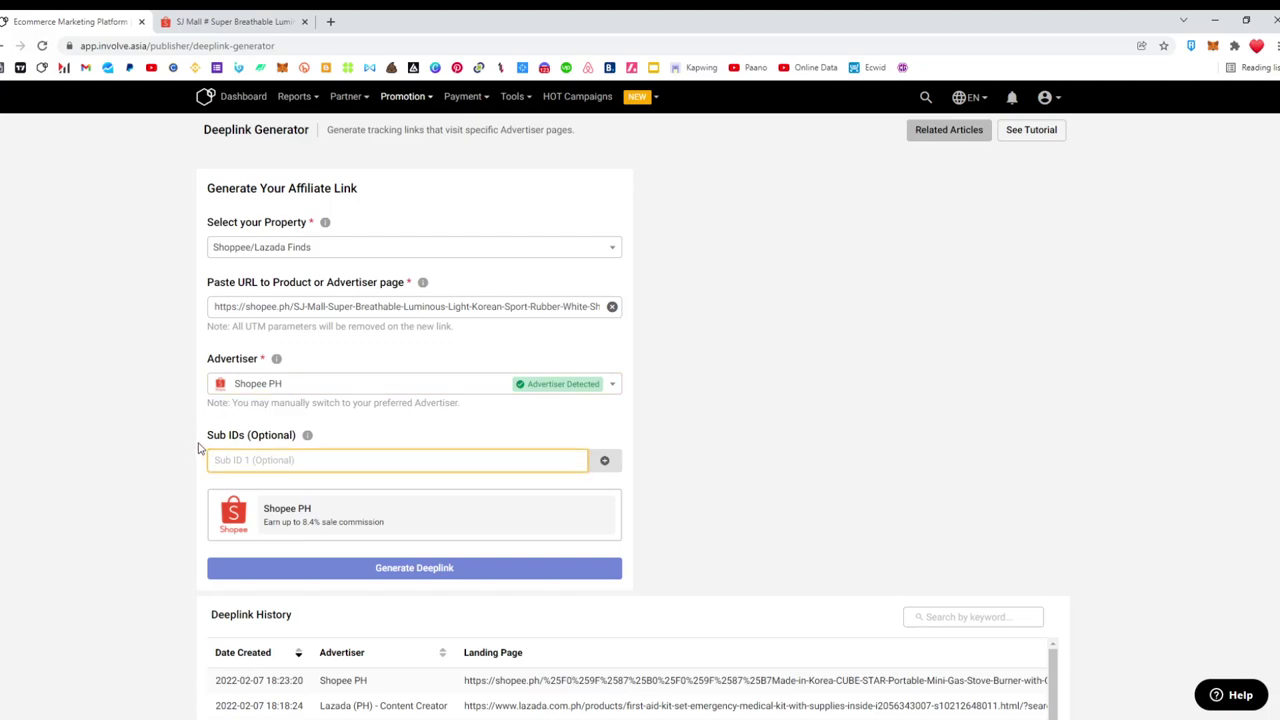
{"action": "double_click", "coordinate": [270, 436]}
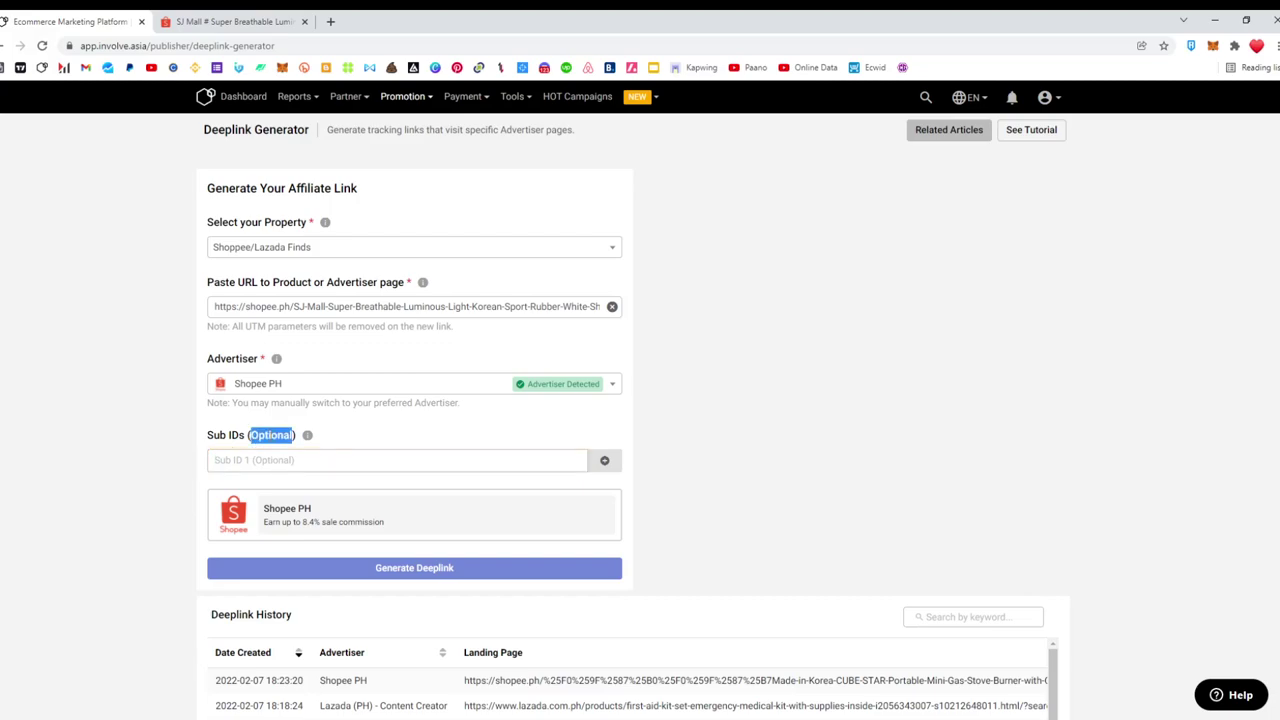
{"action": "left_click", "coordinate": [268, 455]}
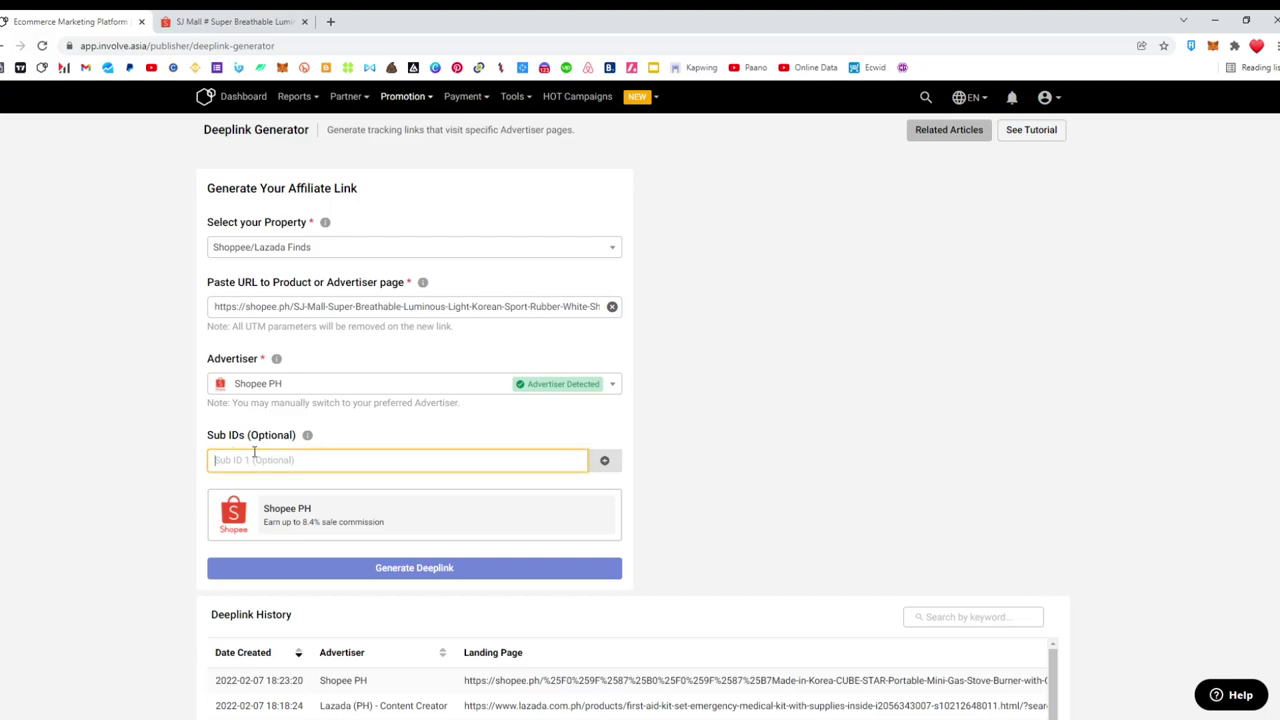
{"action": "left_click", "coordinate": [229, 22]}
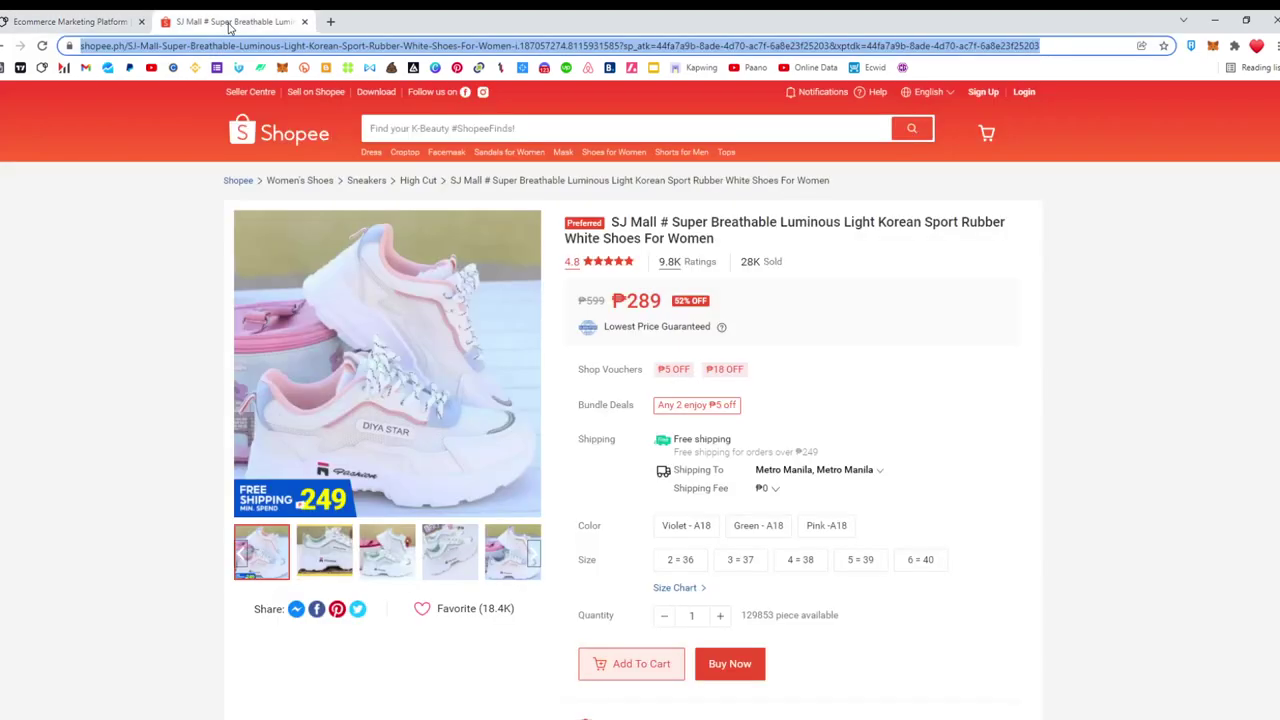
{"action": "left_click", "coordinate": [990, 319]}
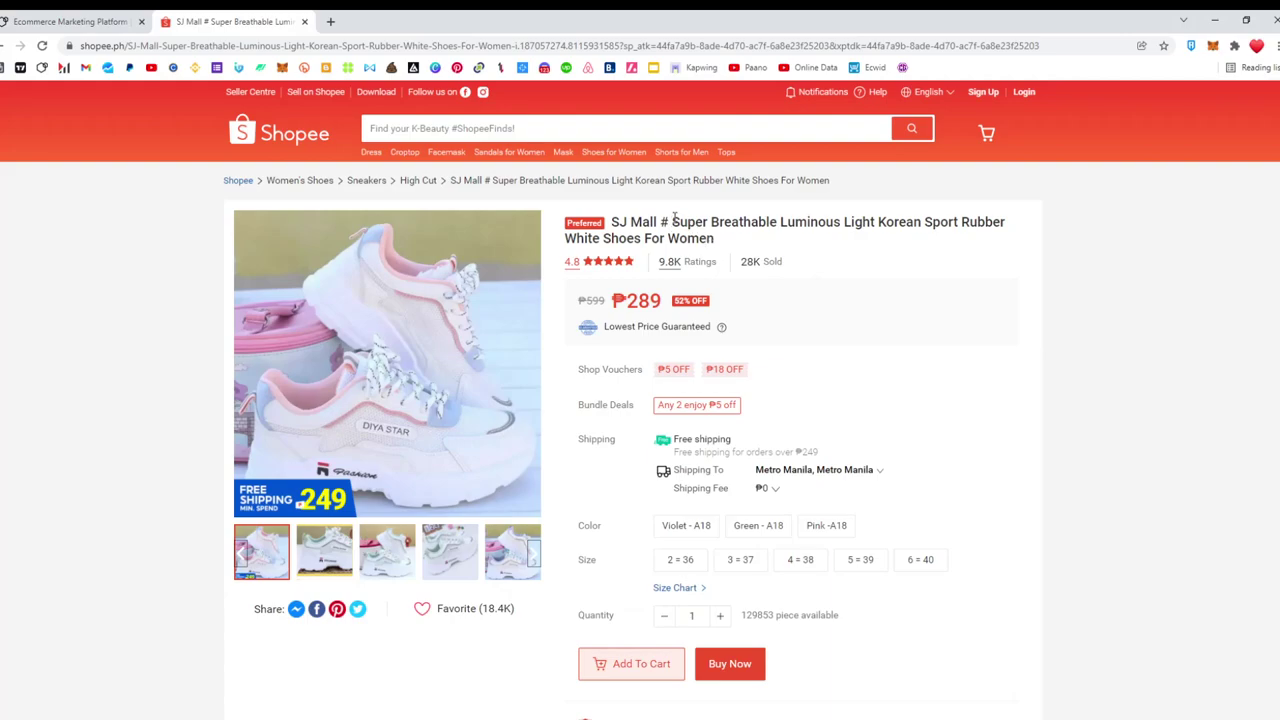
{"action": "left_click_drag", "start_coordinate": [567, 243], "coordinate": [717, 246]}
{"action": "key", "text": "ctrl+c"}
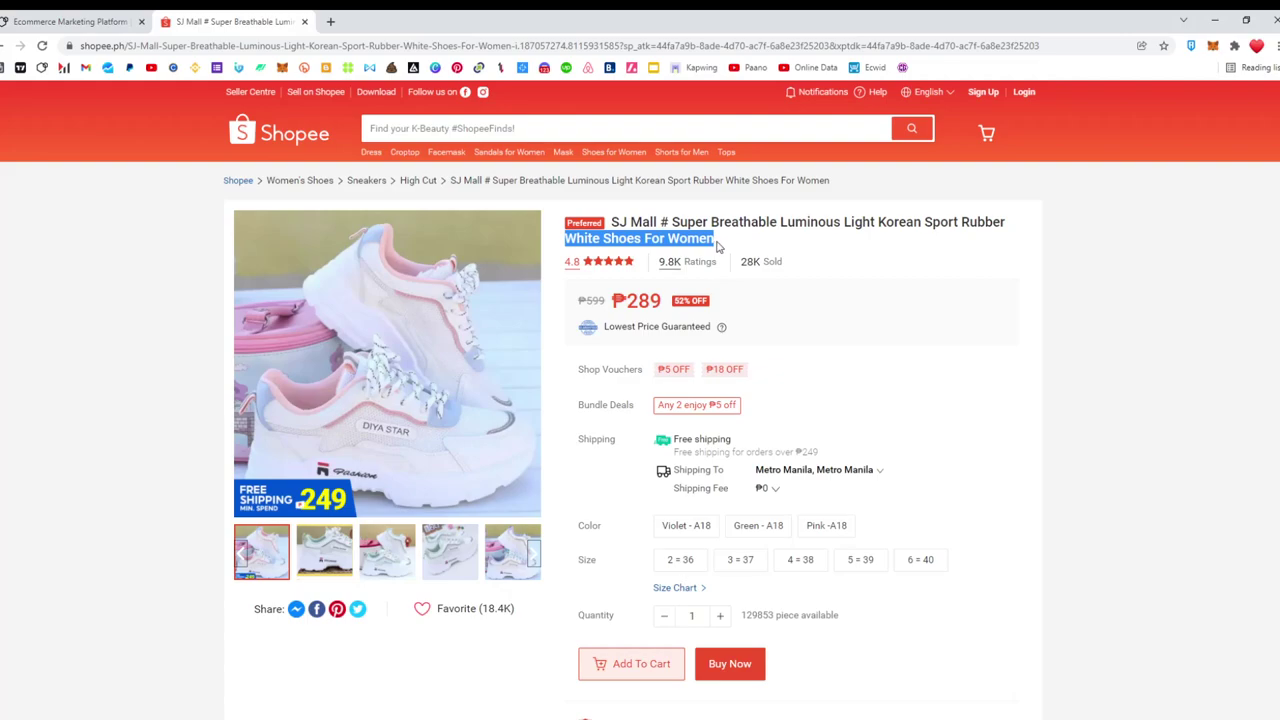
{"action": "left_click", "coordinate": [72, 21]}
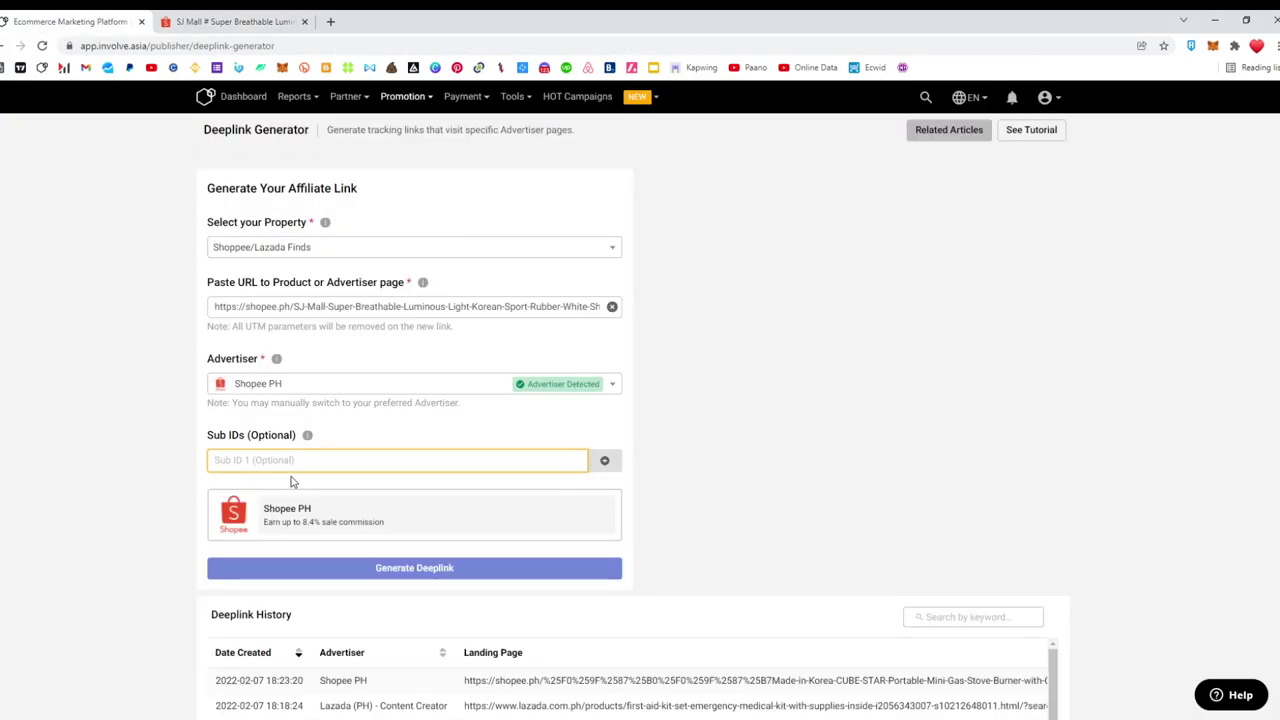
{"action": "key", "text": "ctrl+v"}
{"action": "left_click", "coordinate": [201, 457]}
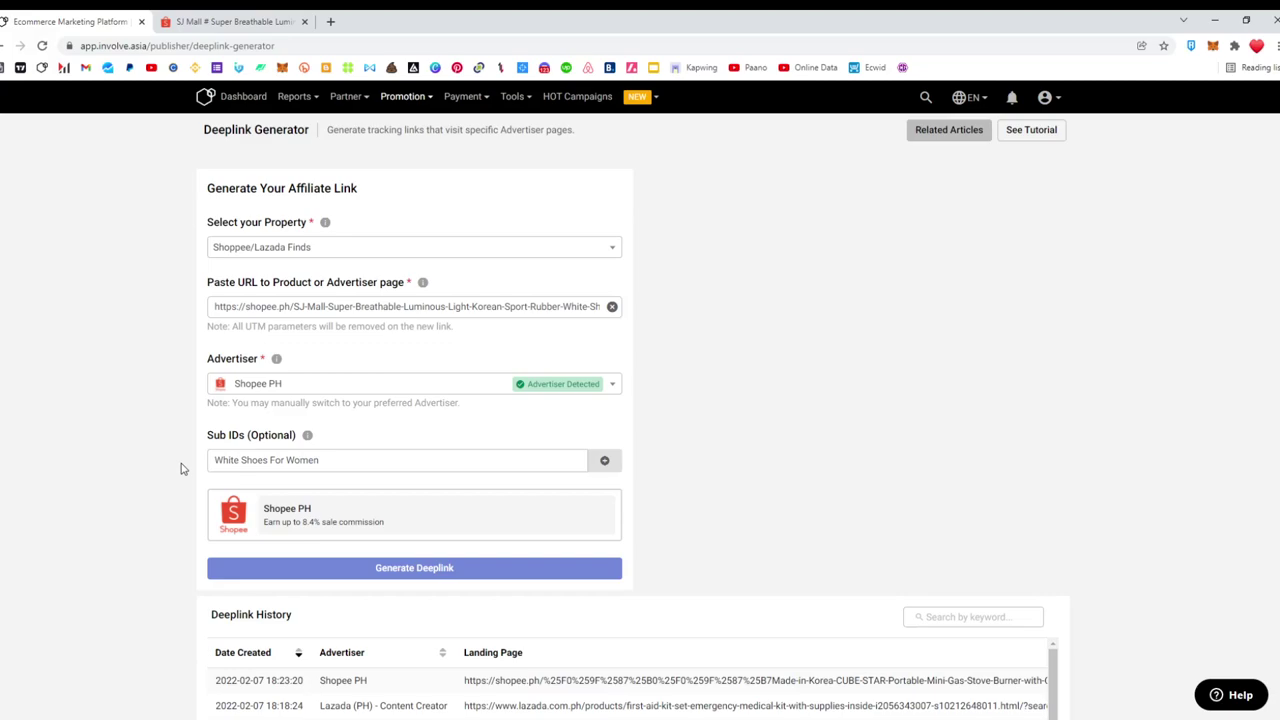
Review the Sub ID, product URL, advertiser and sale commission in the affiliate link form.
{"action": "left_click", "coordinate": [284, 463]}
{"action": "triple_click", "coordinate": [284, 463]}
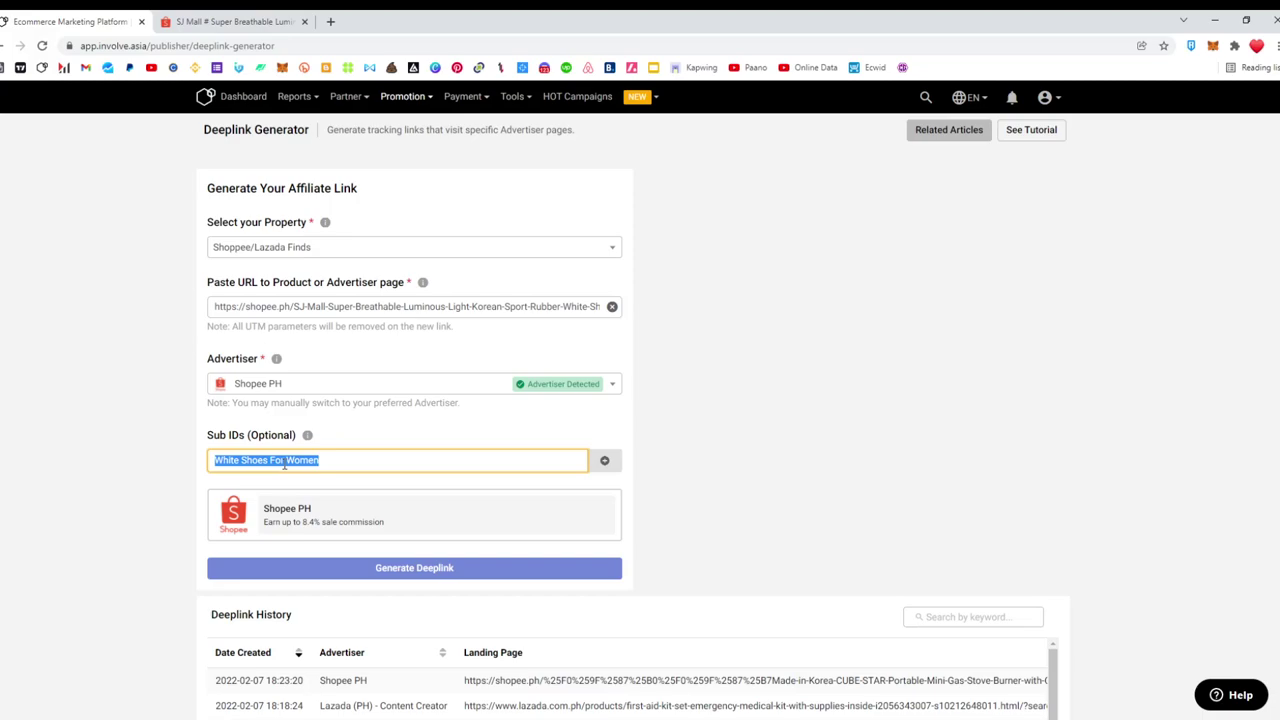
{"action": "key", "text": "Right"}
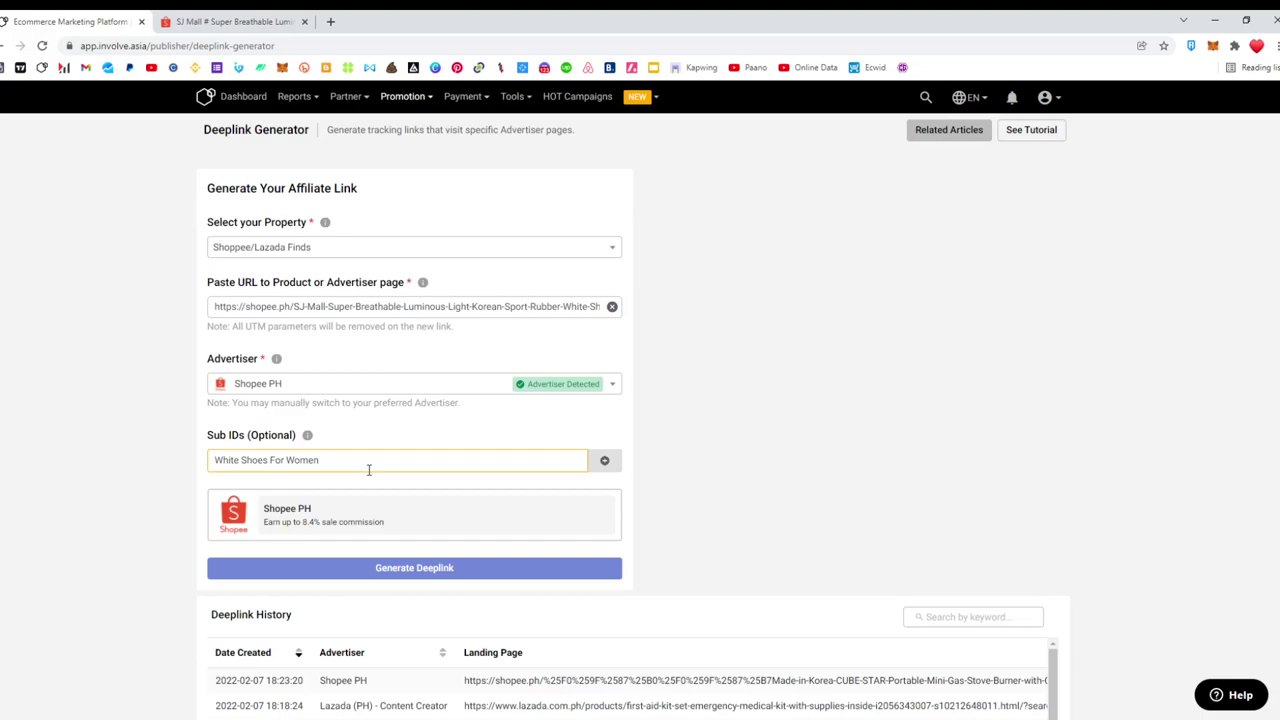
{"action": "left_click", "coordinate": [341, 282]}
{"action": "triple_click", "coordinate": [298, 307]}
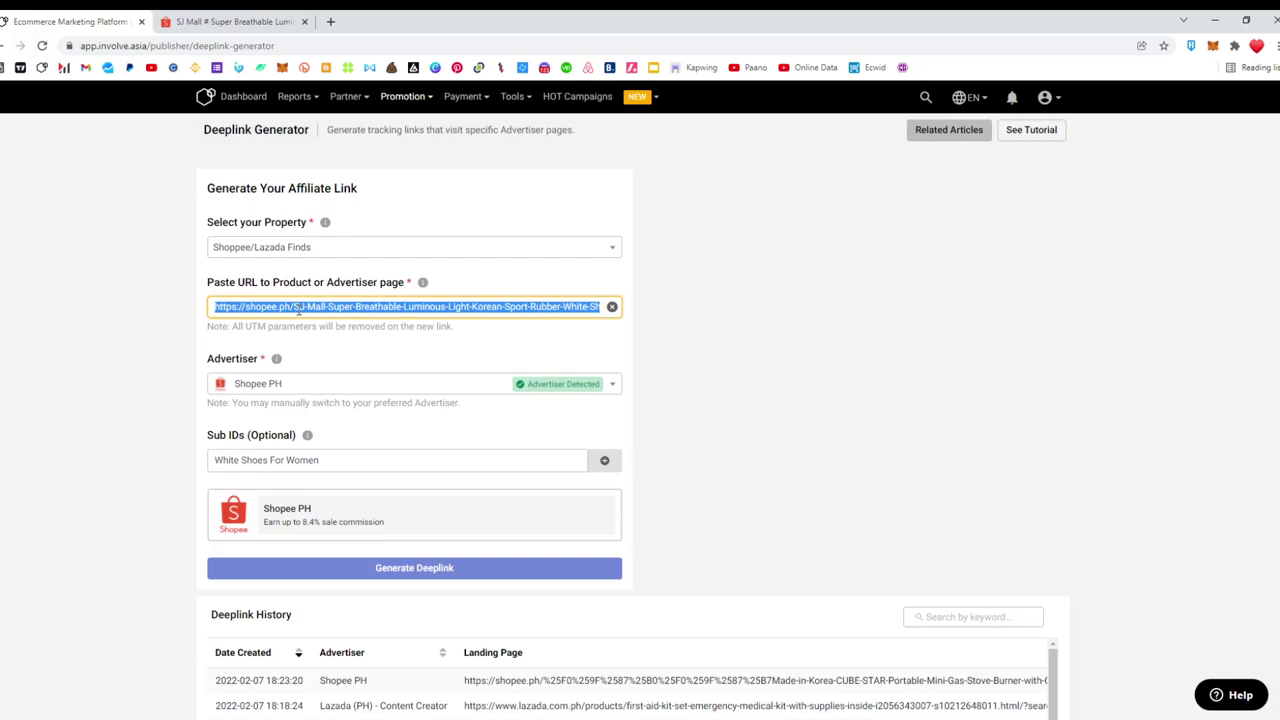
{"action": "key", "text": "Tab"}
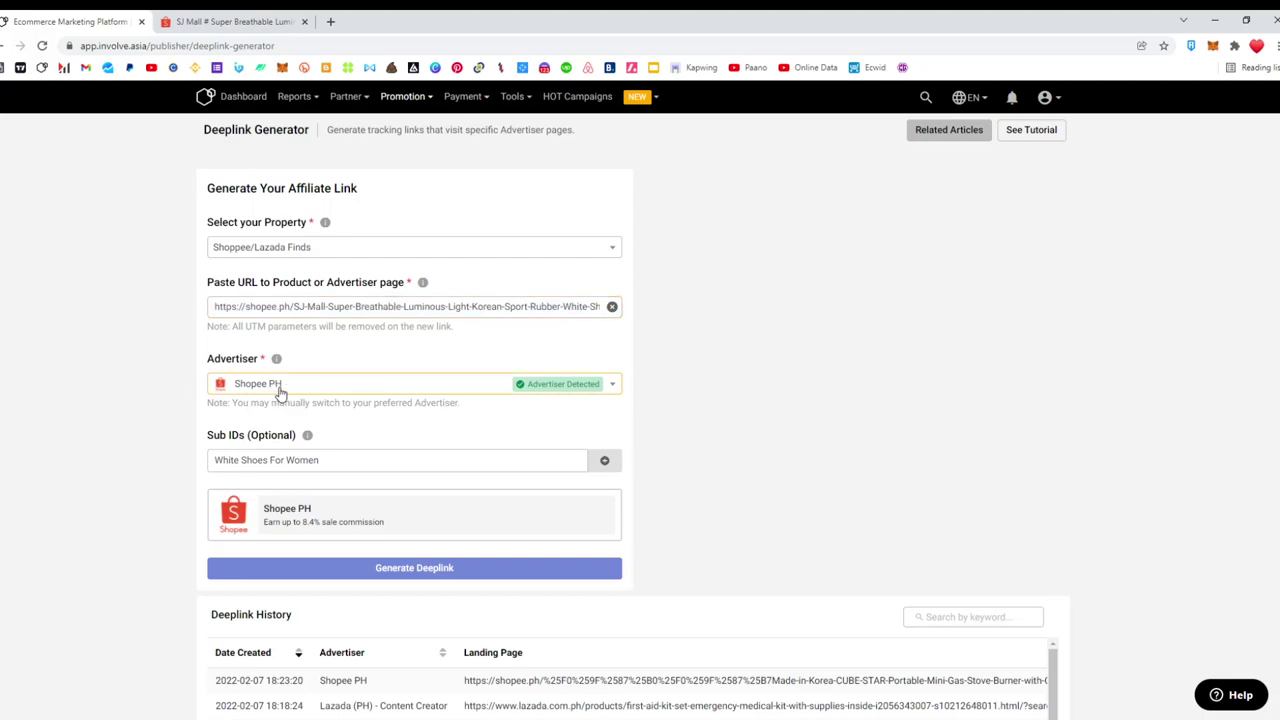
{"action": "left_click", "coordinate": [185, 394]}
{"action": "left_click", "coordinate": [329, 462]}
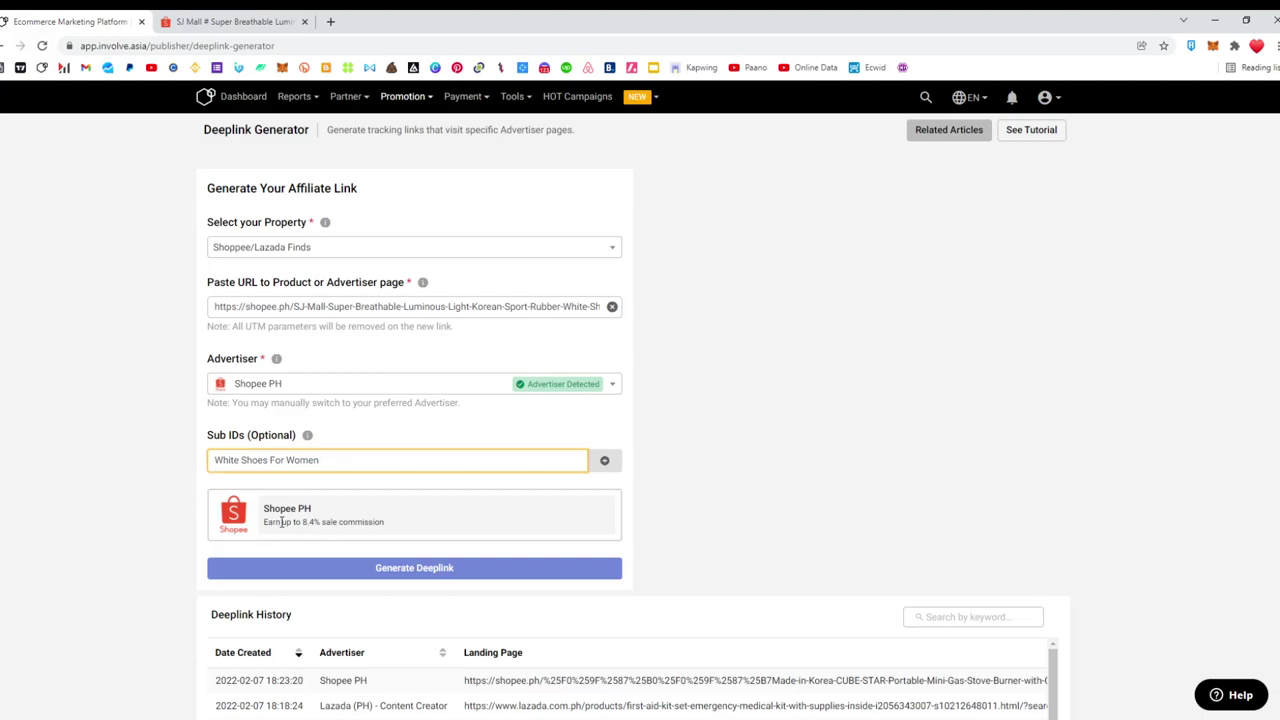
{"action": "left_click_drag", "start_coordinate": [274, 521], "coordinate": [396, 524]}
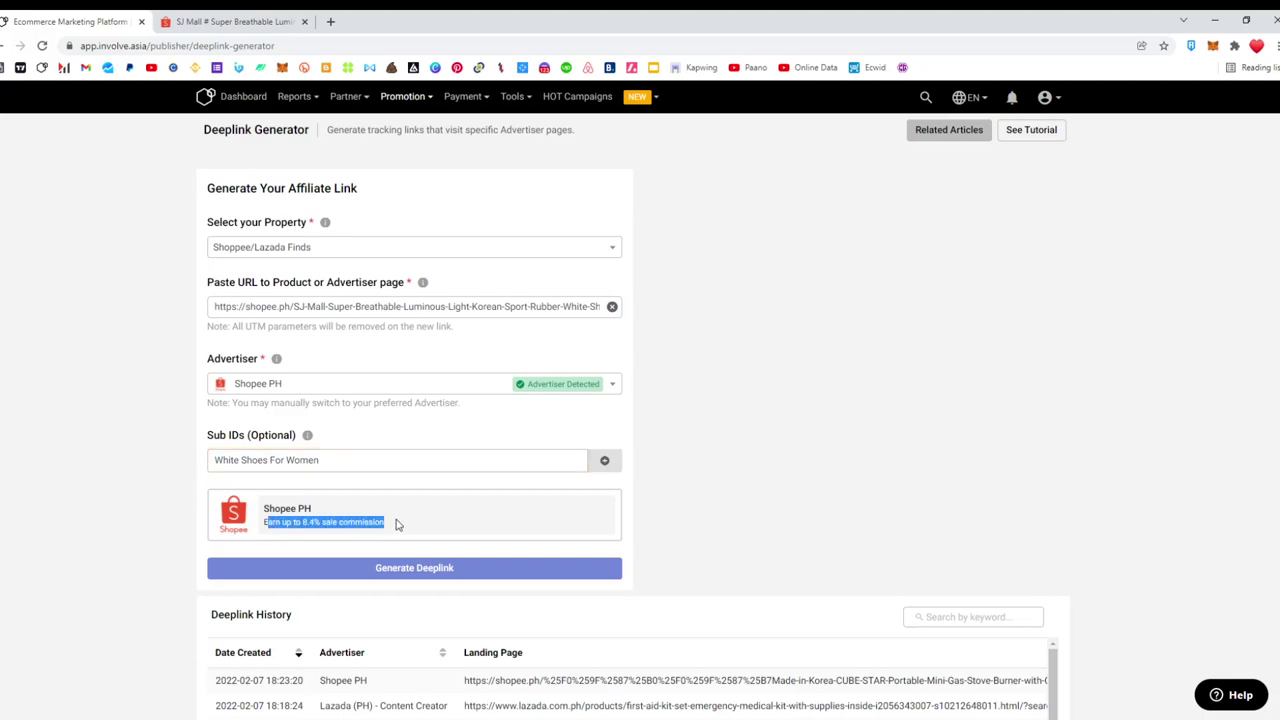
{"action": "left_click", "coordinate": [396, 524]}
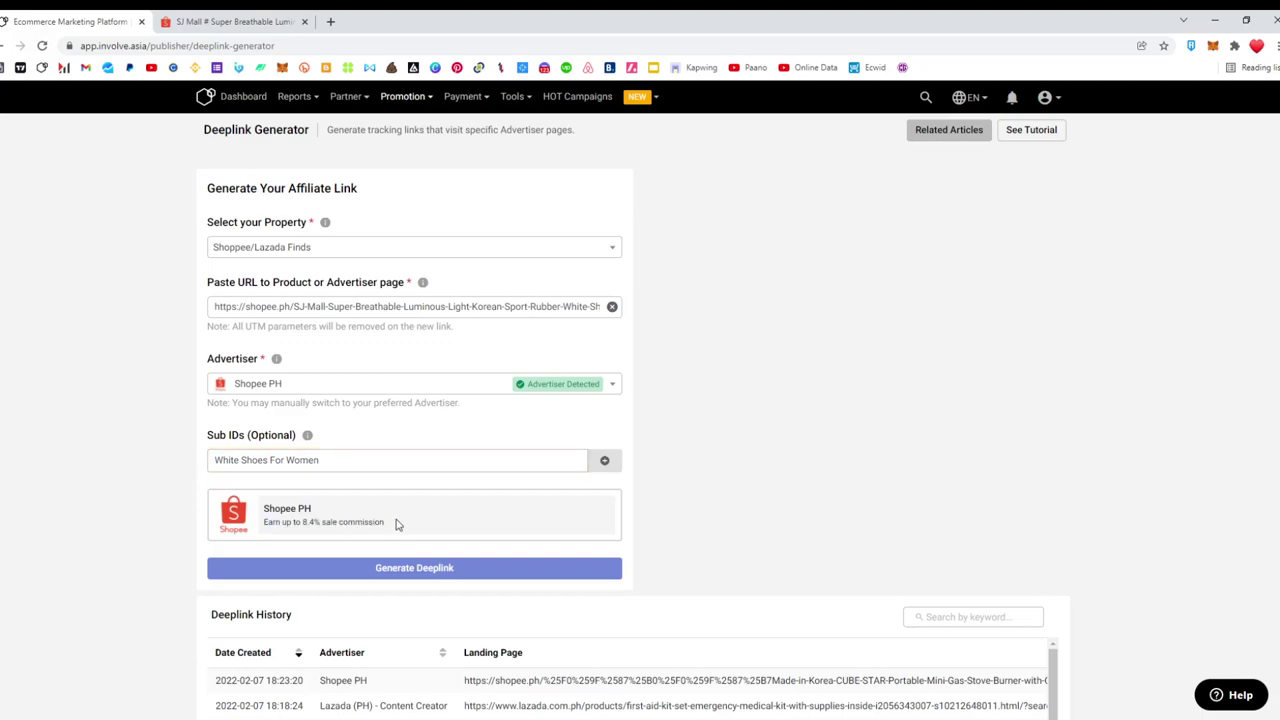
Generate the deeplink for the Shopee shoes and read the information shown with the new link.
{"action": "left_click", "coordinate": [446, 568]}
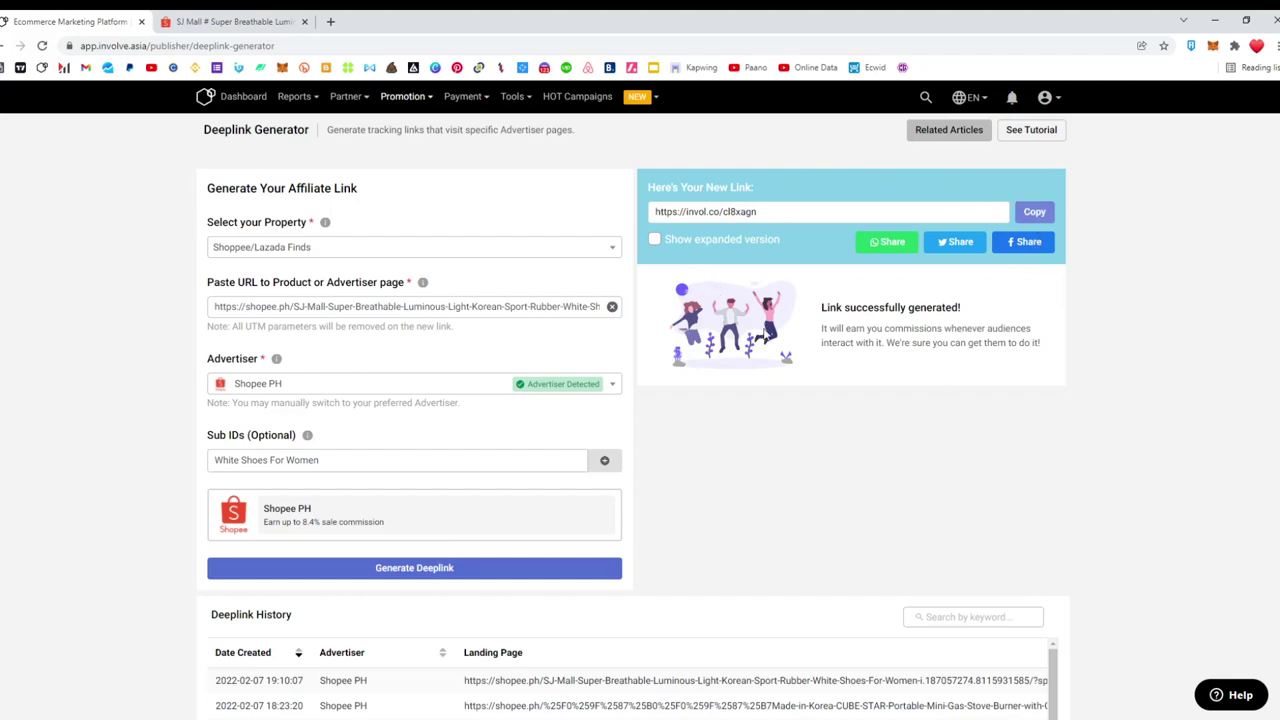
{"action": "left_click_drag", "start_coordinate": [822, 307], "coordinate": [969, 305]}
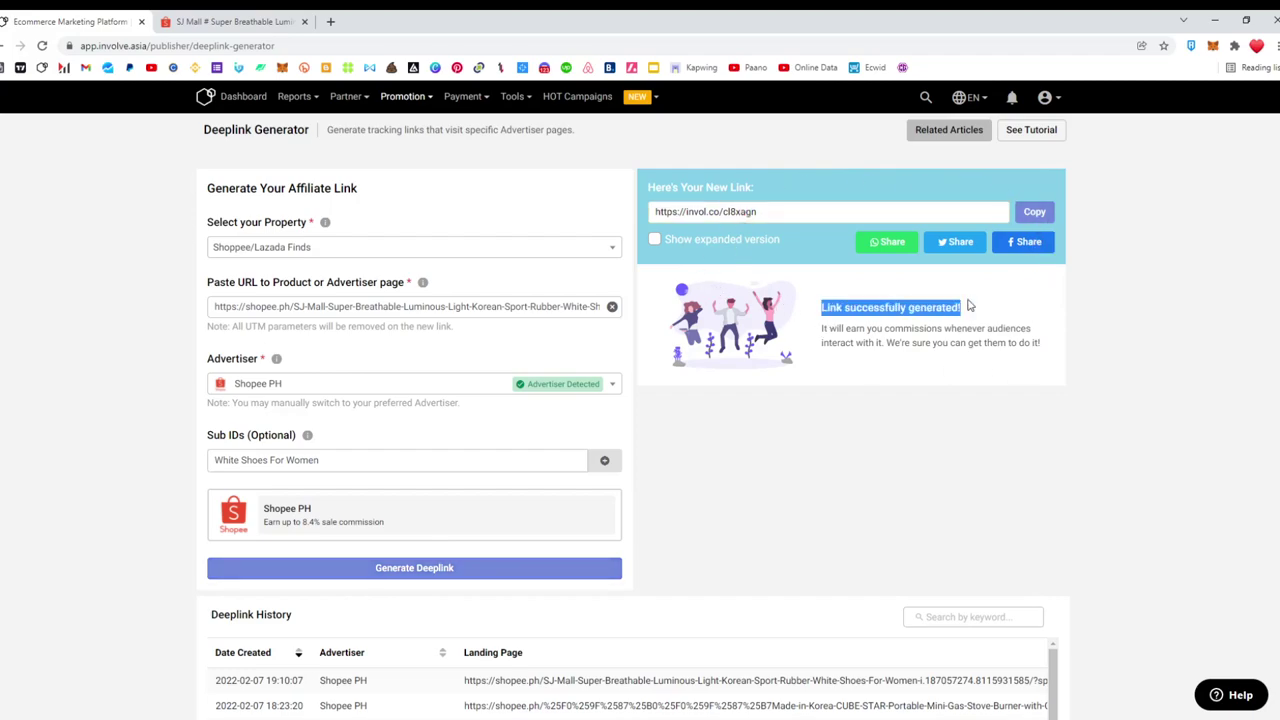
{"action": "left_click_drag", "start_coordinate": [829, 329], "coordinate": [922, 342]}
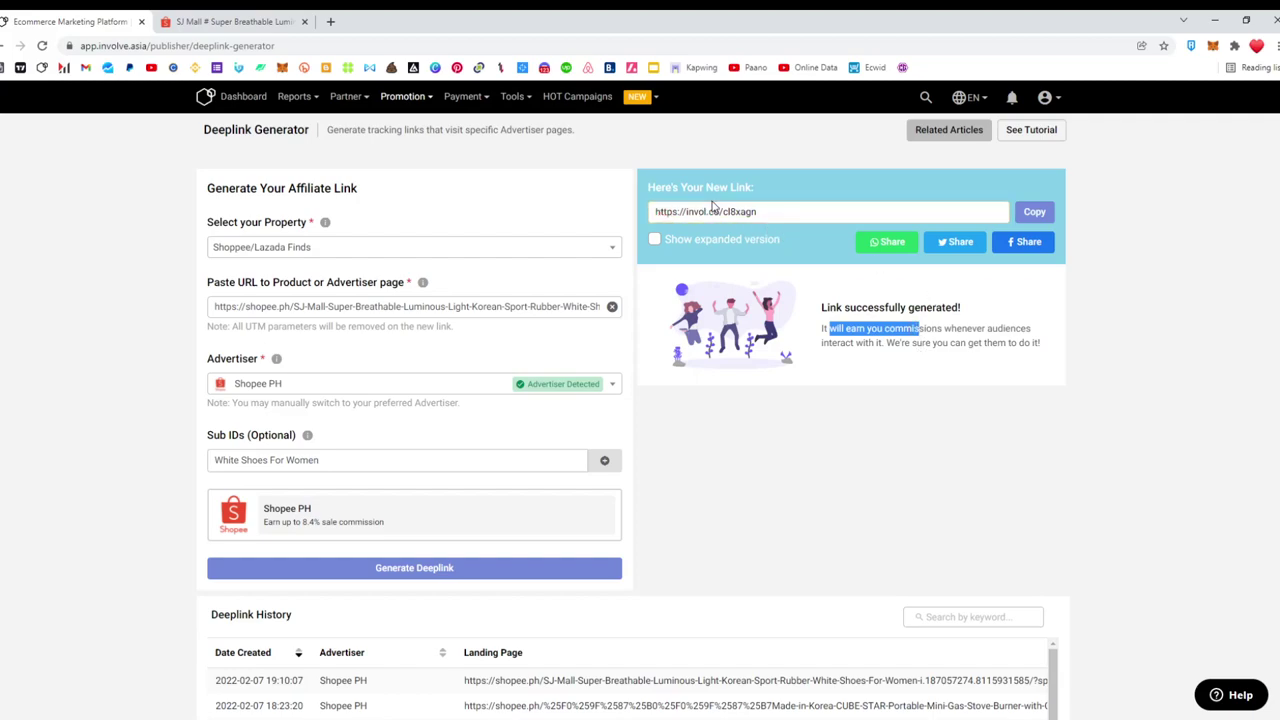
Compare the Shopee product page's original URL with the generated deeplink, and copy the new deeplink.
{"action": "left_click", "coordinate": [240, 21]}
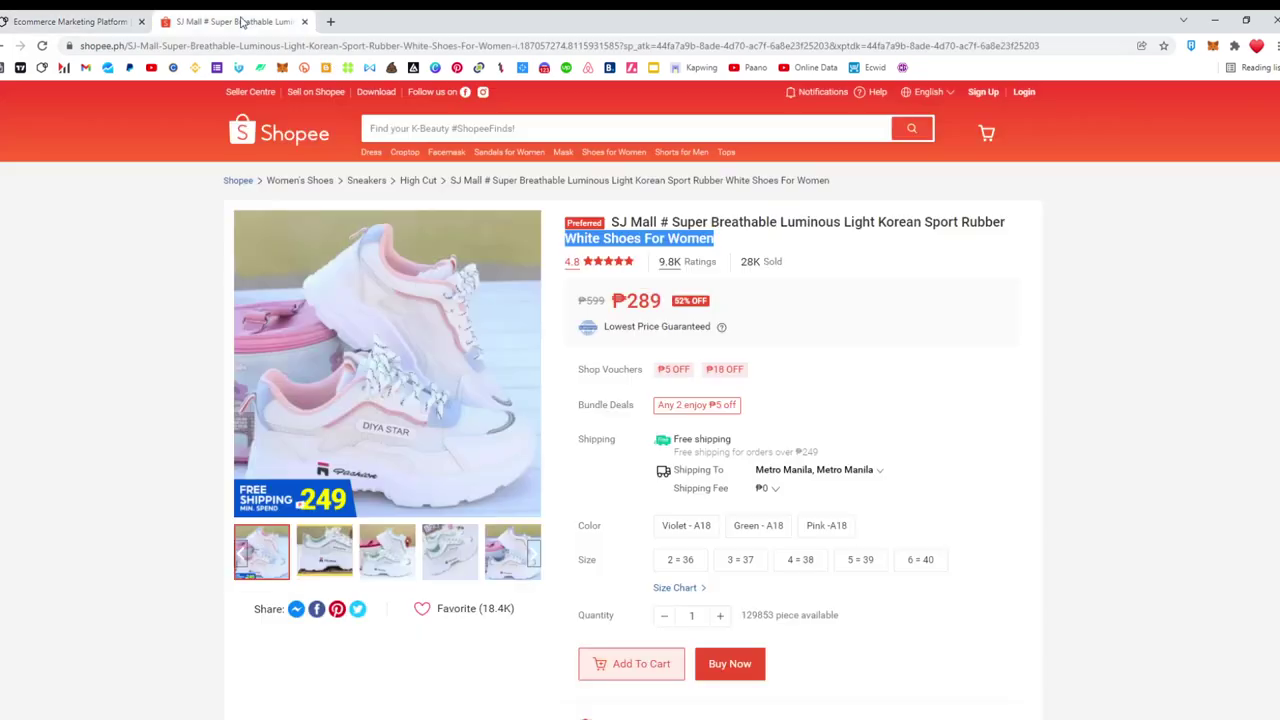
{"action": "left_click", "coordinate": [440, 45]}
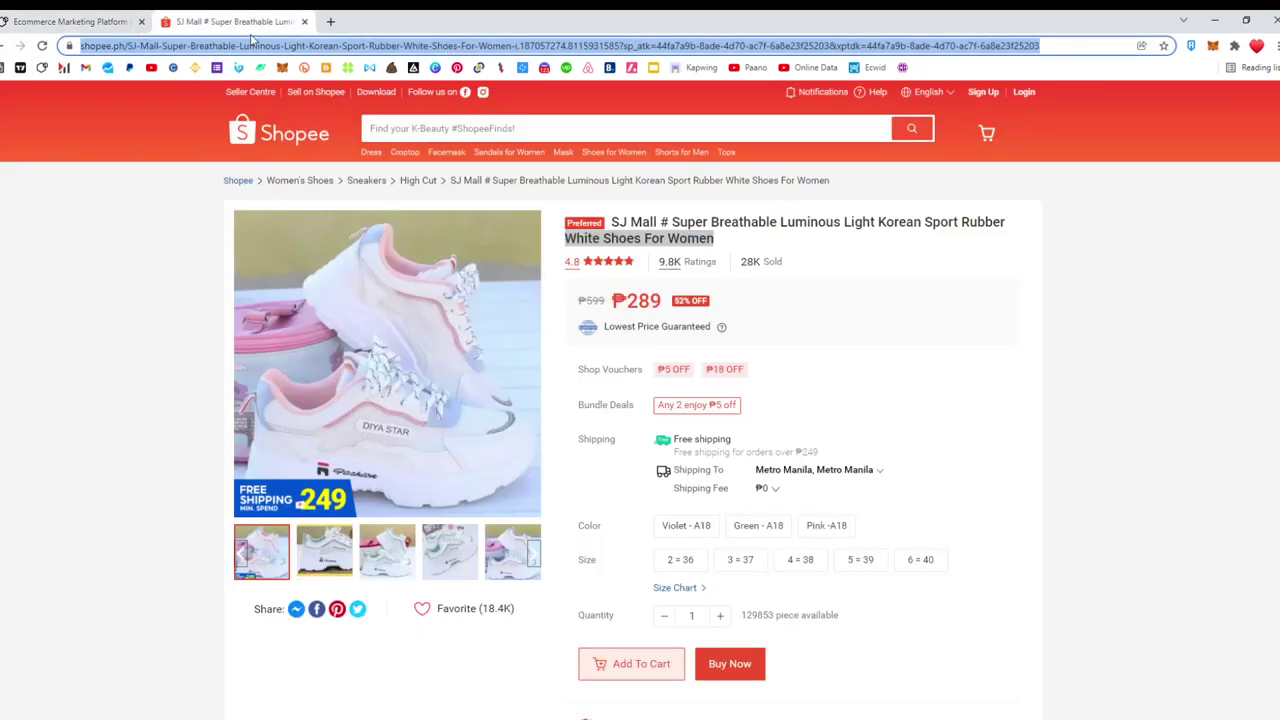
{"action": "left_click", "coordinate": [100, 21]}
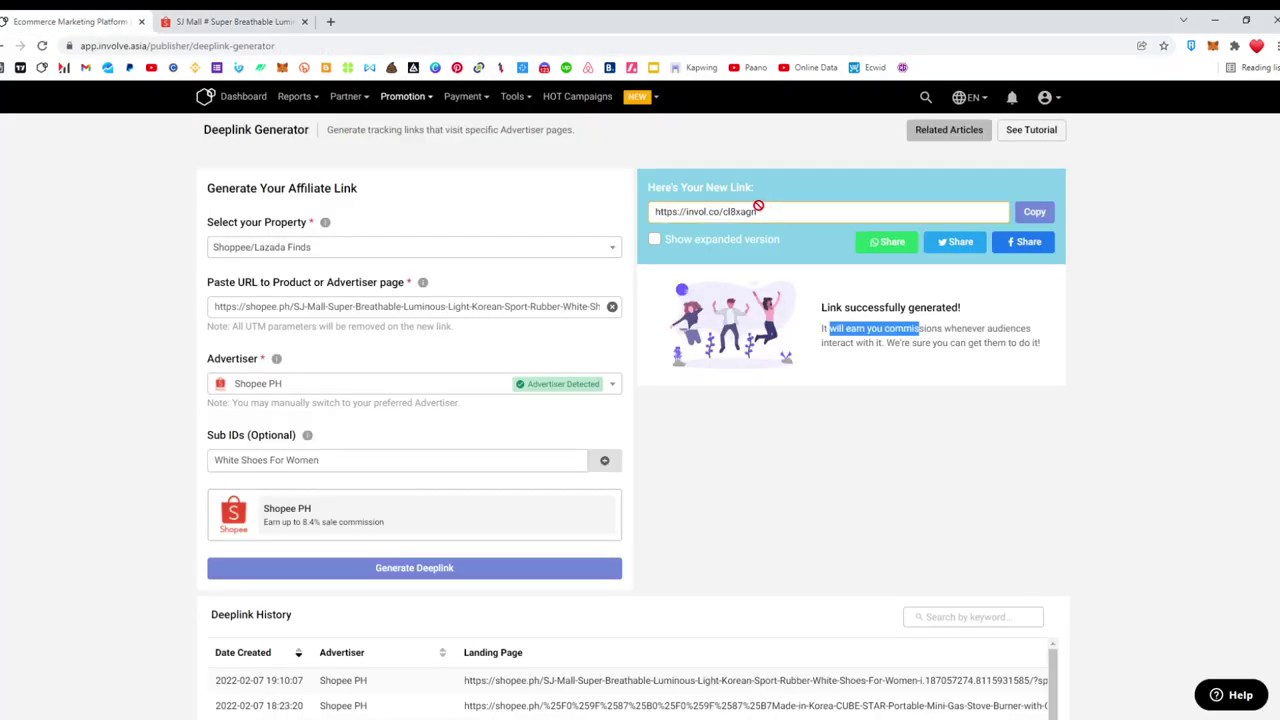
{"action": "left_click", "coordinate": [1032, 214]}
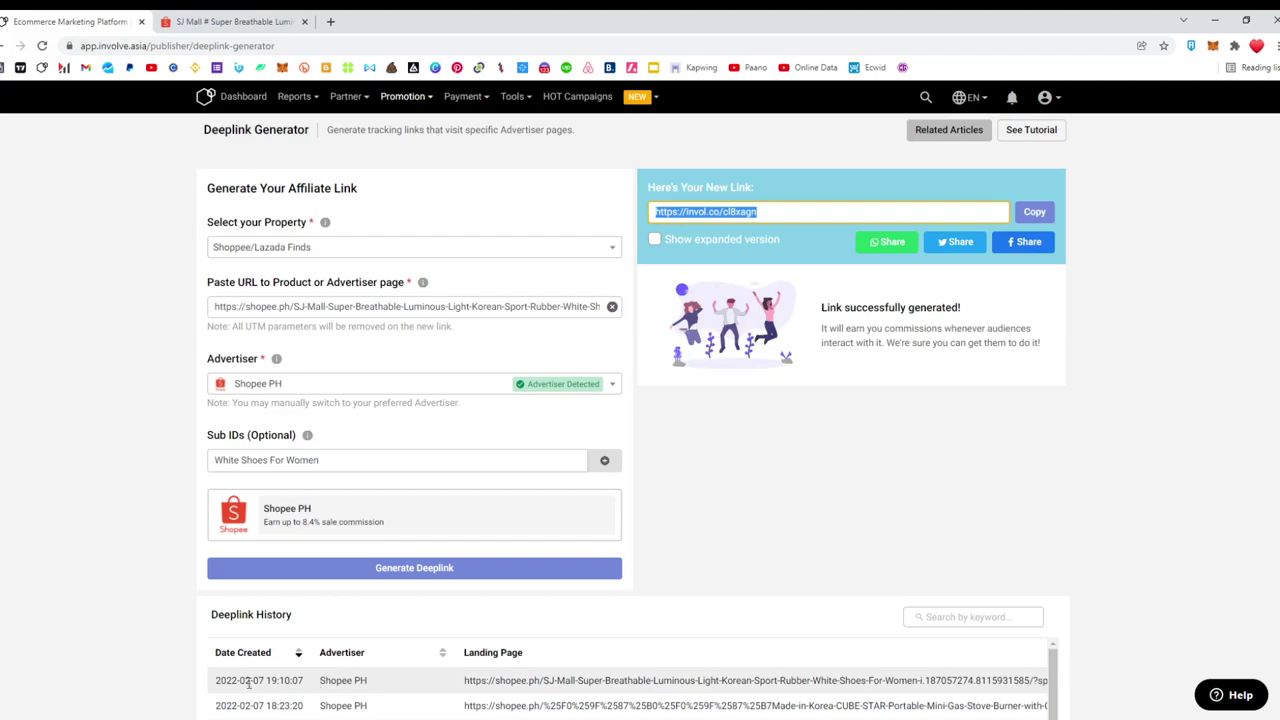
Check the newest Shopee PH entry in the Deeplink History and copy the generated deeplink again.
{"action": "left_click_drag", "start_coordinate": [221, 680], "coordinate": [1025, 678]}
{"action": "left_click", "coordinate": [1000, 535]}
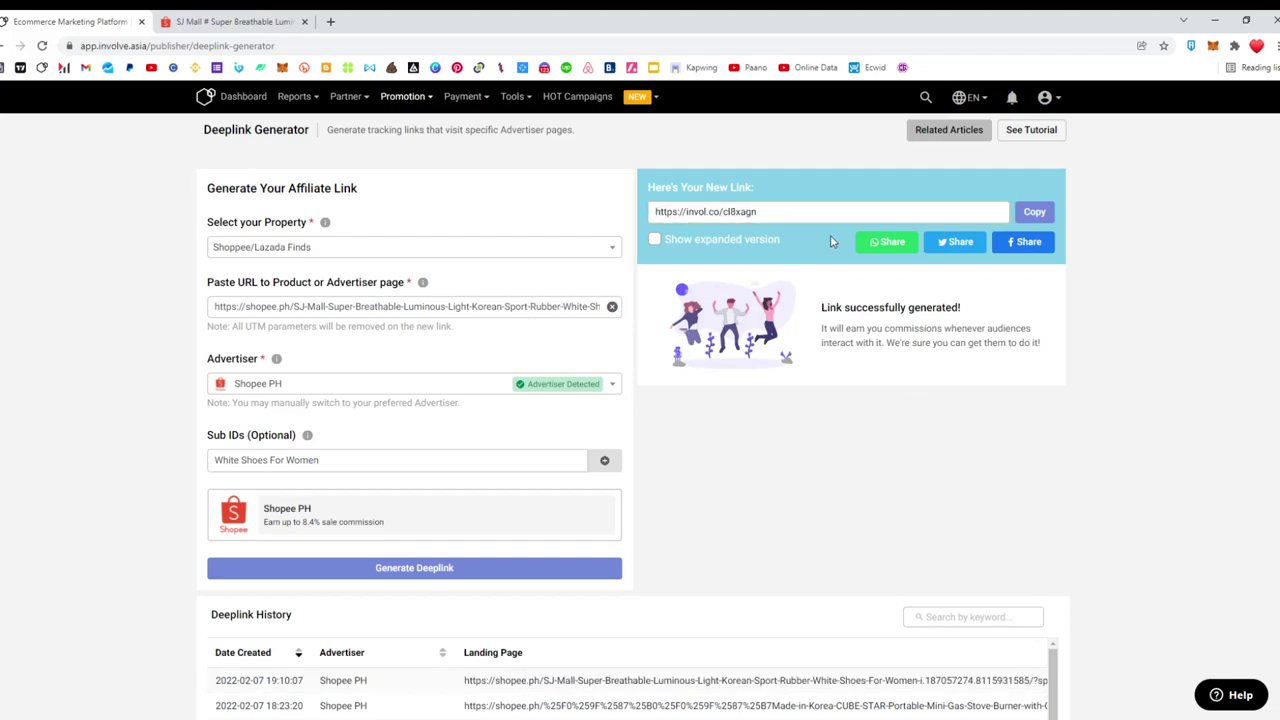
{"action": "left_click", "coordinate": [1035, 212]}
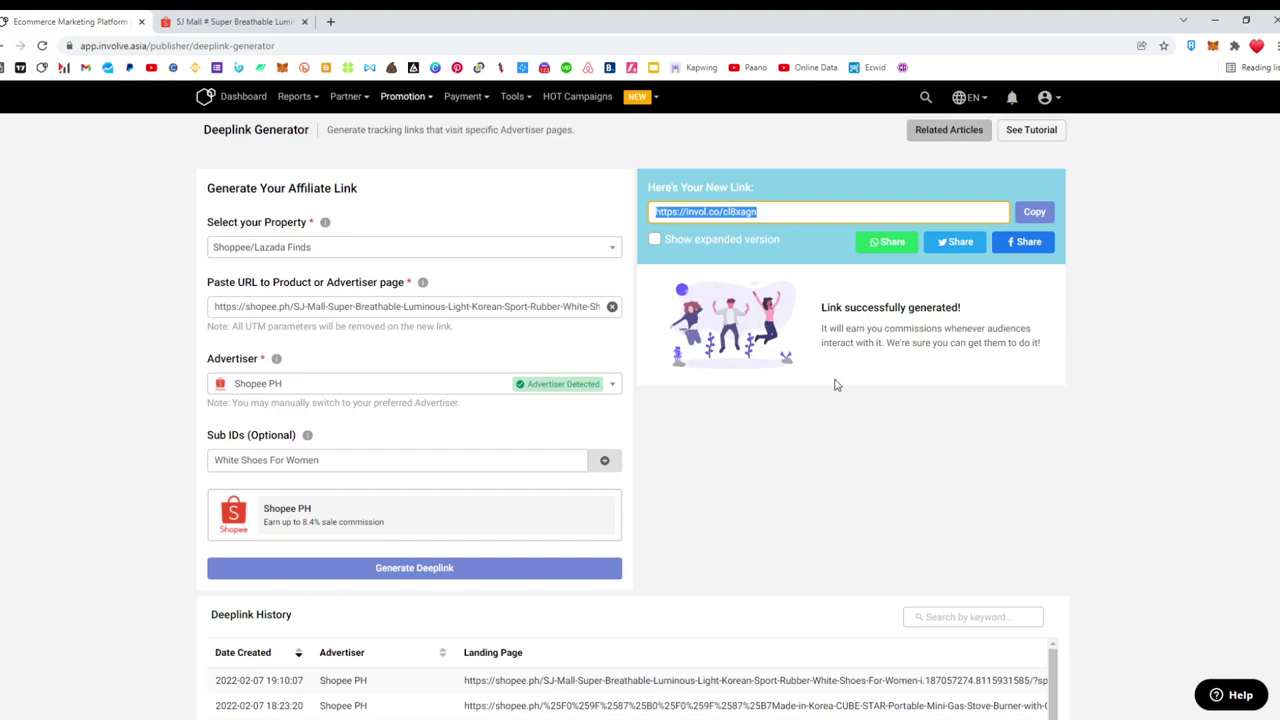
Review the shoe listing on Shopee, examining its title, price, bundle deals, product specifications and description.
{"action": "left_click", "coordinate": [237, 22]}
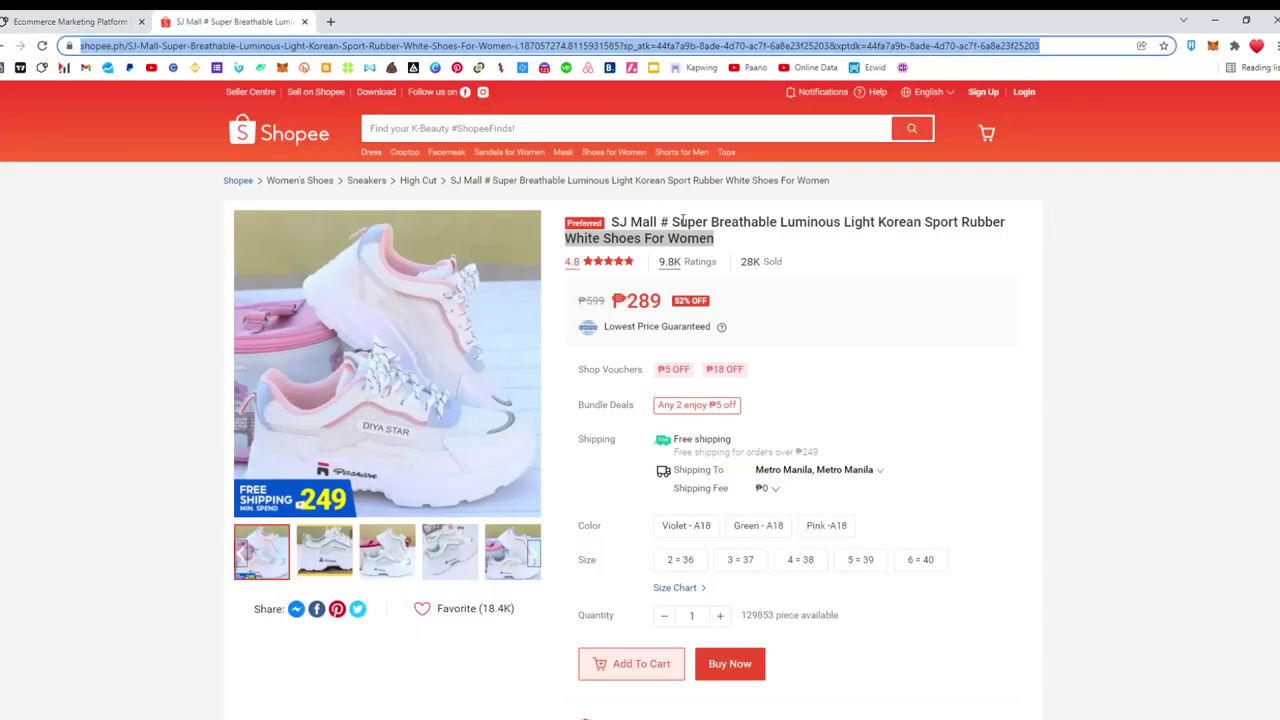
{"action": "left_click_drag", "start_coordinate": [719, 238], "coordinate": [612, 222]}
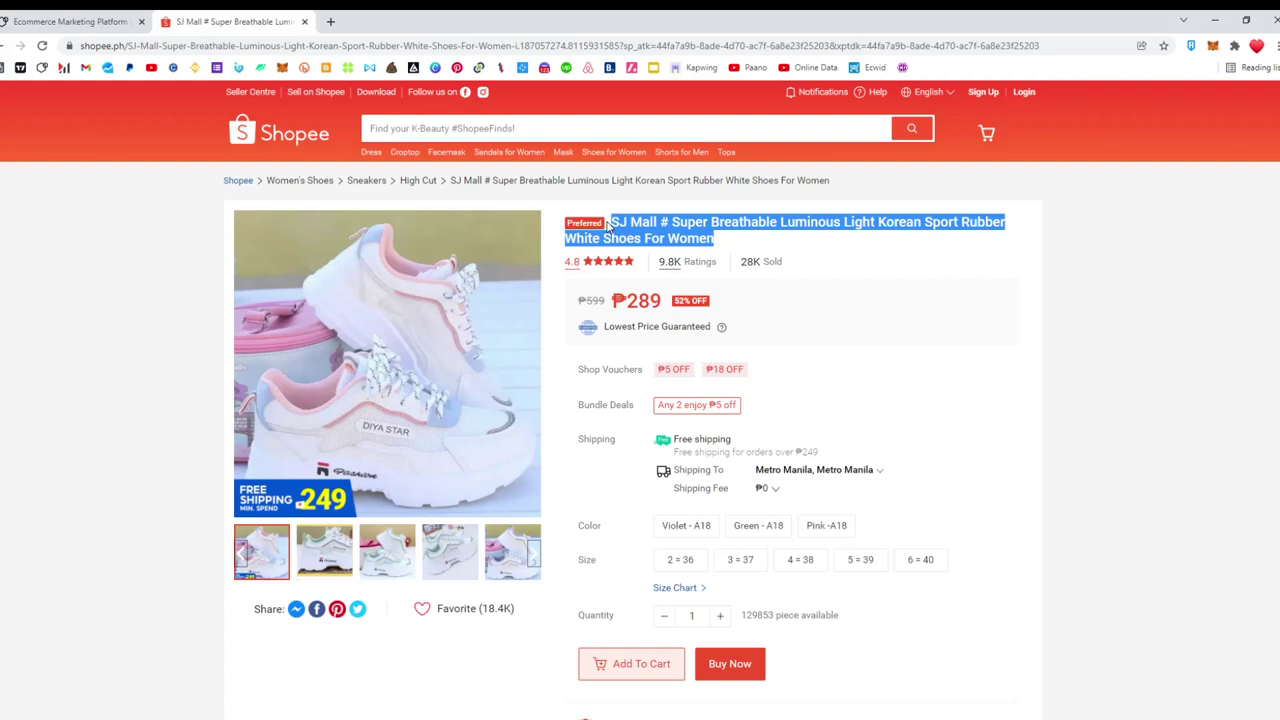
{"action": "left_click_drag", "start_coordinate": [579, 296], "coordinate": [662, 300]}
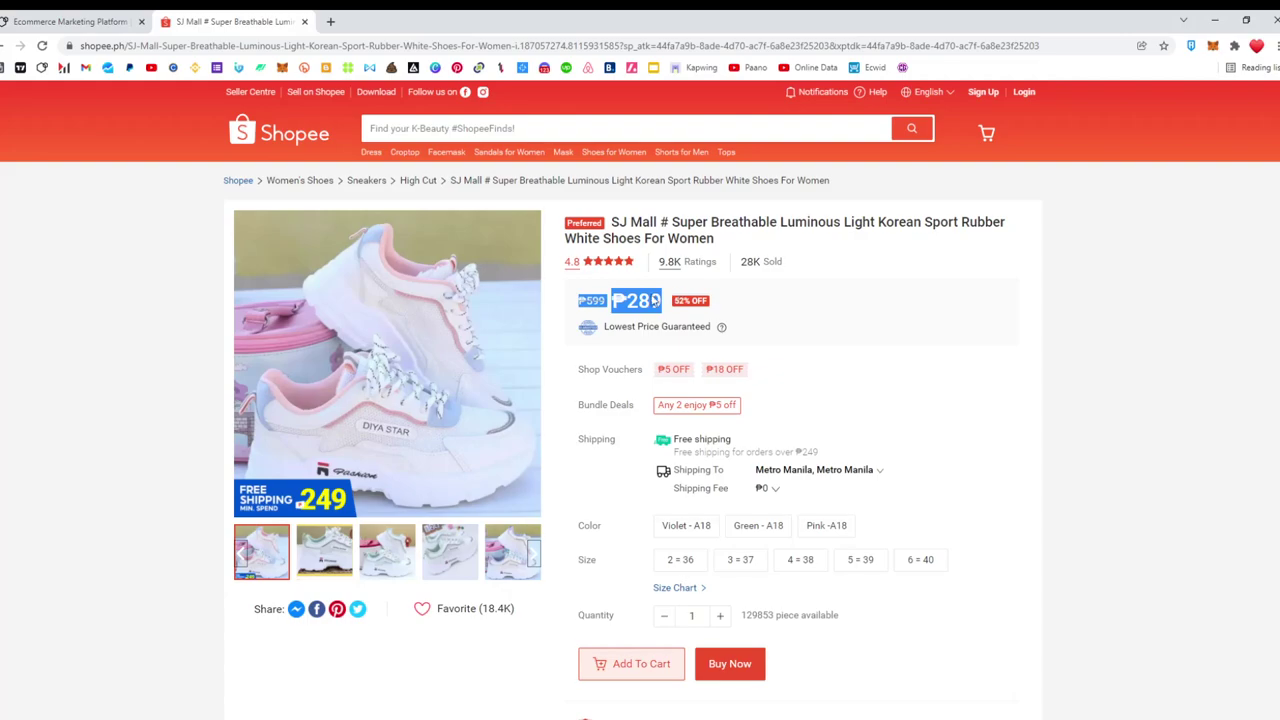
{"action": "scroll", "coordinate": [666, 397], "scroll_direction": "down", "scroll_amount": 1}
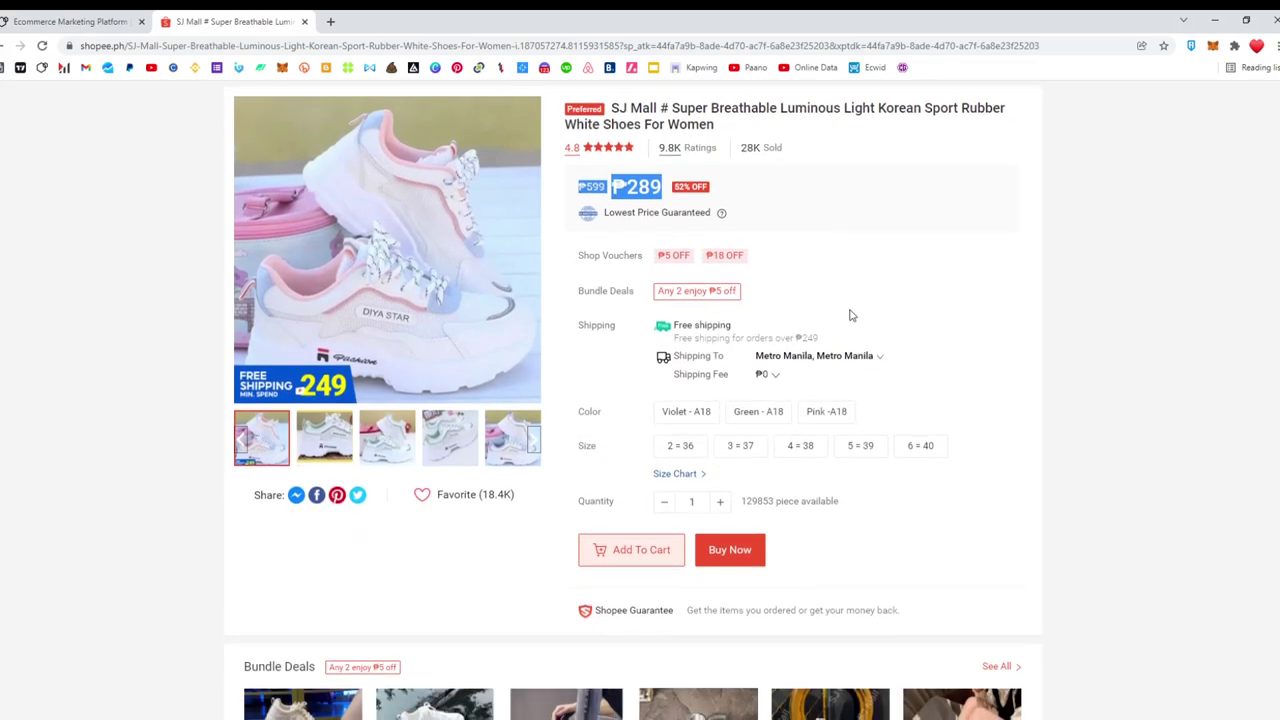
{"action": "scroll", "coordinate": [849, 314], "scroll_direction": "up", "scroll_amount": 1}
{"action": "scroll", "coordinate": [846, 314], "scroll_direction": "down", "scroll_amount": 6}
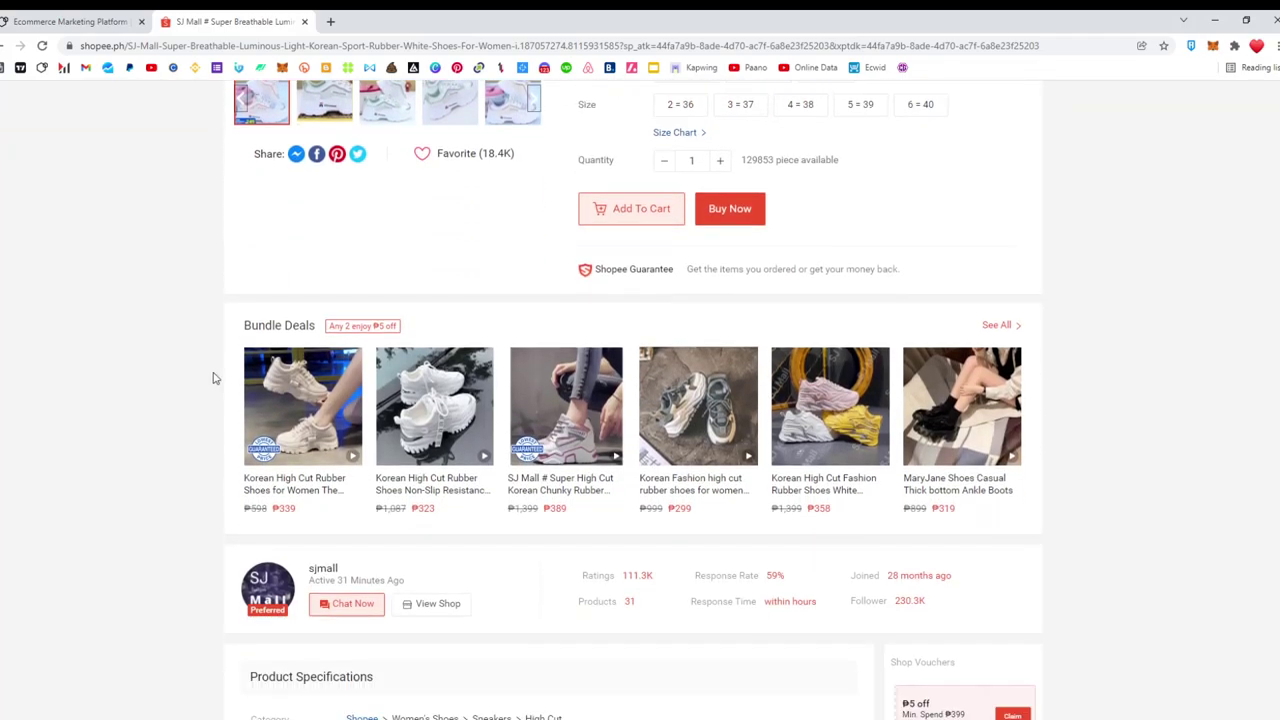
{"action": "scroll", "coordinate": [165, 360], "scroll_direction": "down", "scroll_amount": 4}
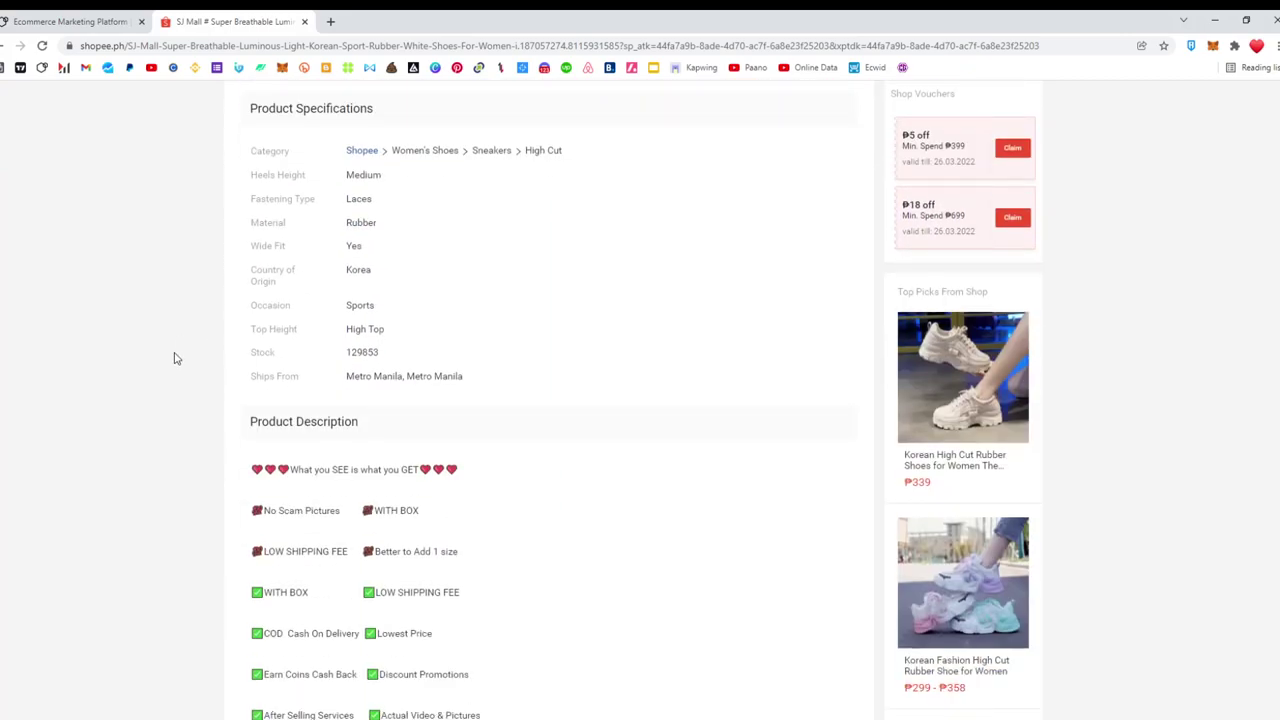
{"action": "scroll", "coordinate": [174, 358], "scroll_direction": "down", "scroll_amount": 5}
{"action": "scroll", "coordinate": [174, 358], "scroll_direction": "up", "scroll_amount": 4}
{"action": "scroll", "coordinate": [174, 358], "scroll_direction": "up", "scroll_amount": 12}
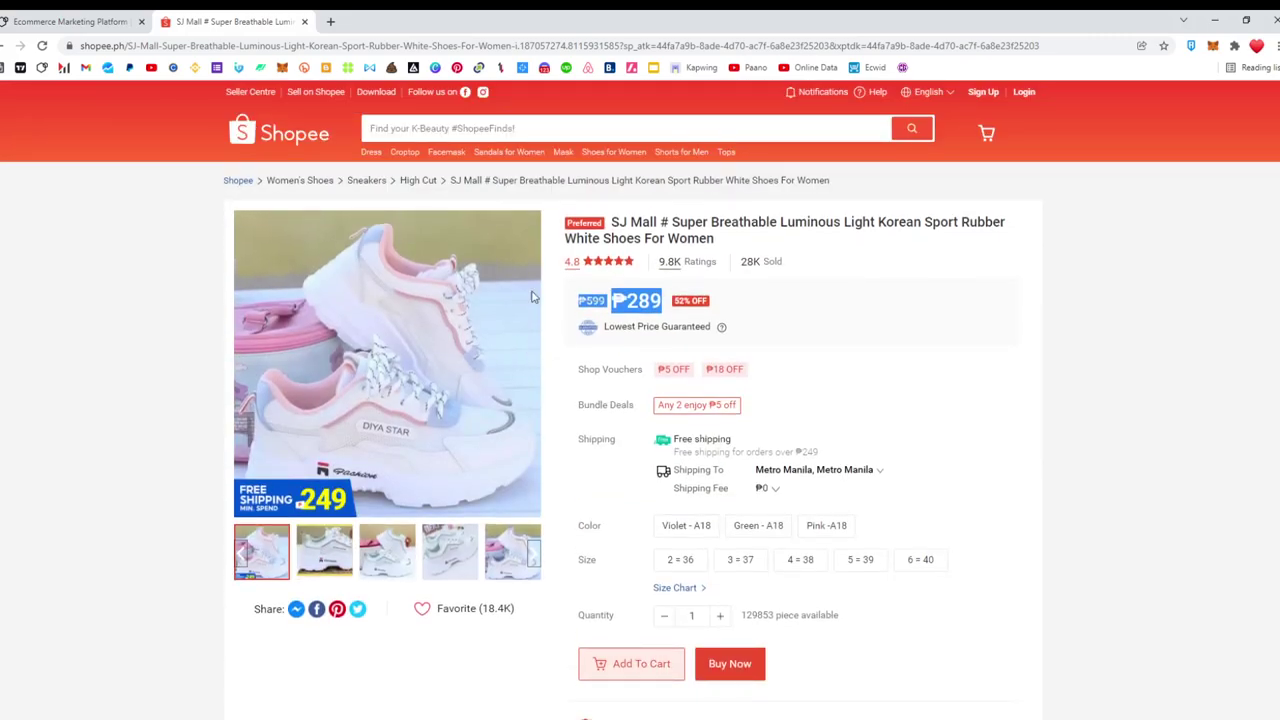
Return to the Deeplink Generator and copy the generated affiliate link for the shoes.
{"action": "left_click", "coordinate": [100, 20]}
{"action": "left_click_drag", "start_coordinate": [742, 211], "coordinate": [1042, 226]}
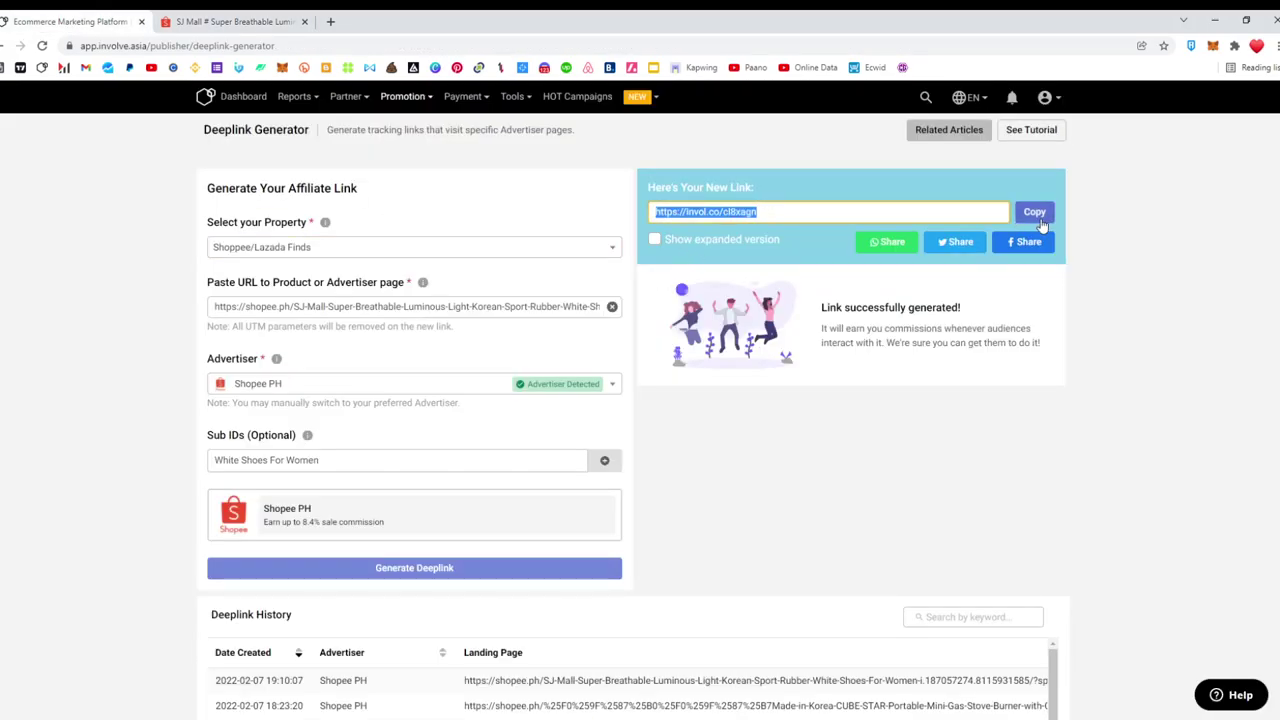
{"action": "left_click", "coordinate": [1042, 222]}
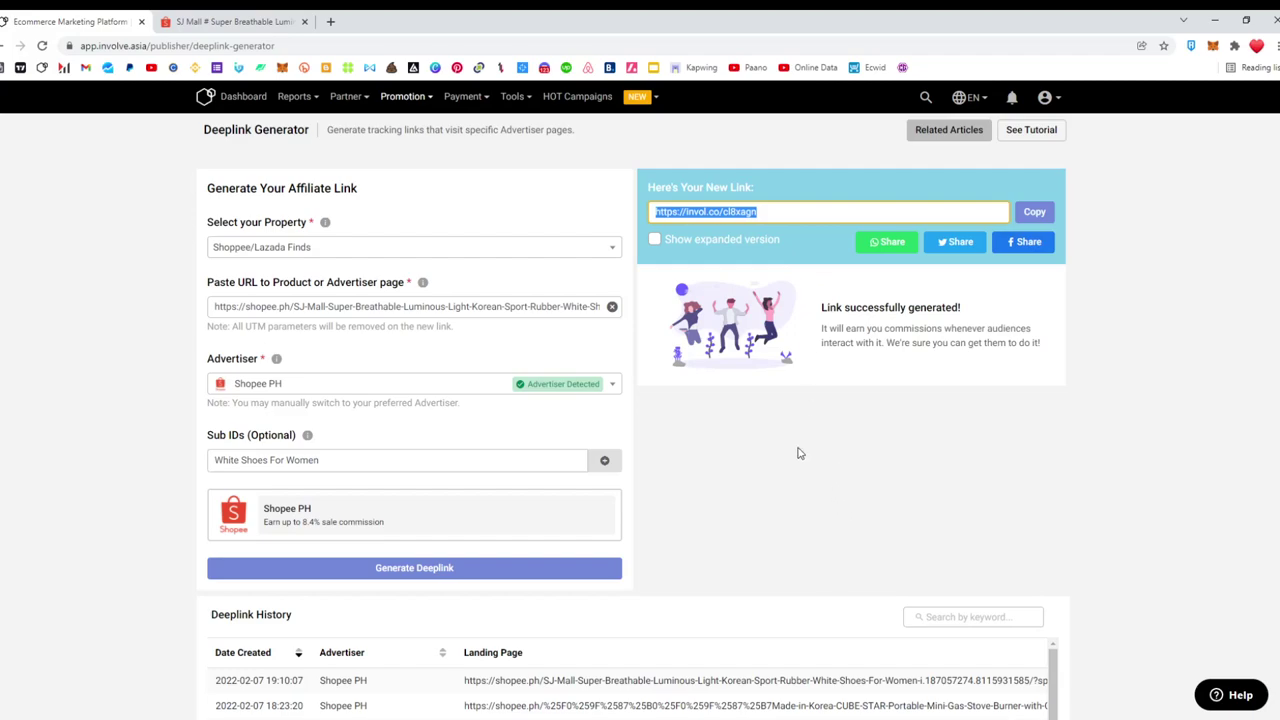
Open the Involve Asia dashboard and view the account's performance figures for Last Month.
{"action": "left_click", "coordinate": [237, 100]}
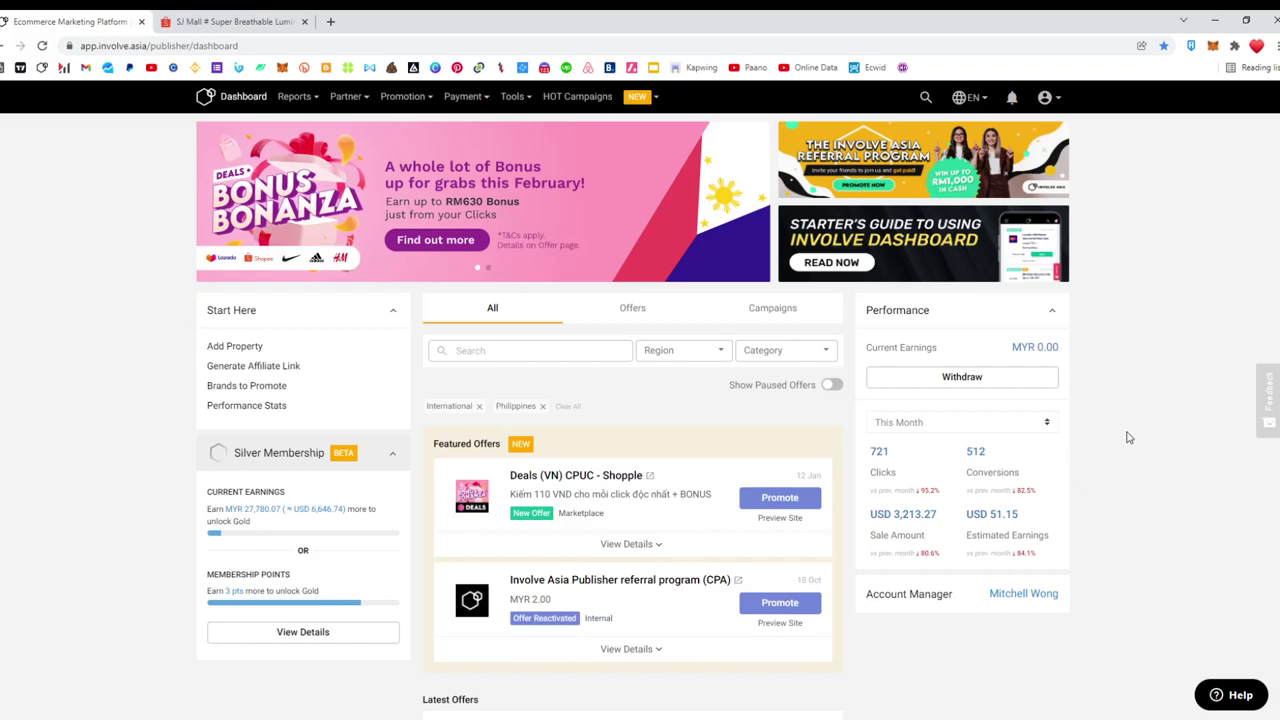
{"action": "left_click", "coordinate": [946, 422]}
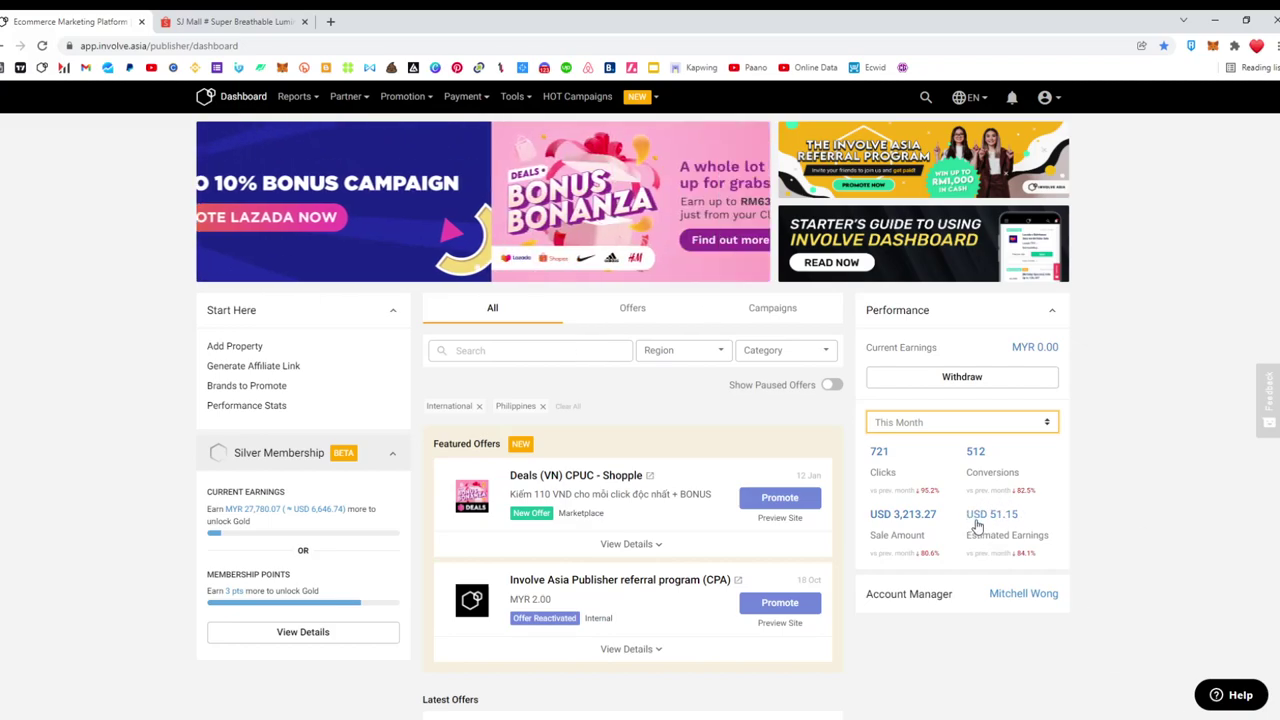
{"action": "left_click", "coordinate": [922, 512]}
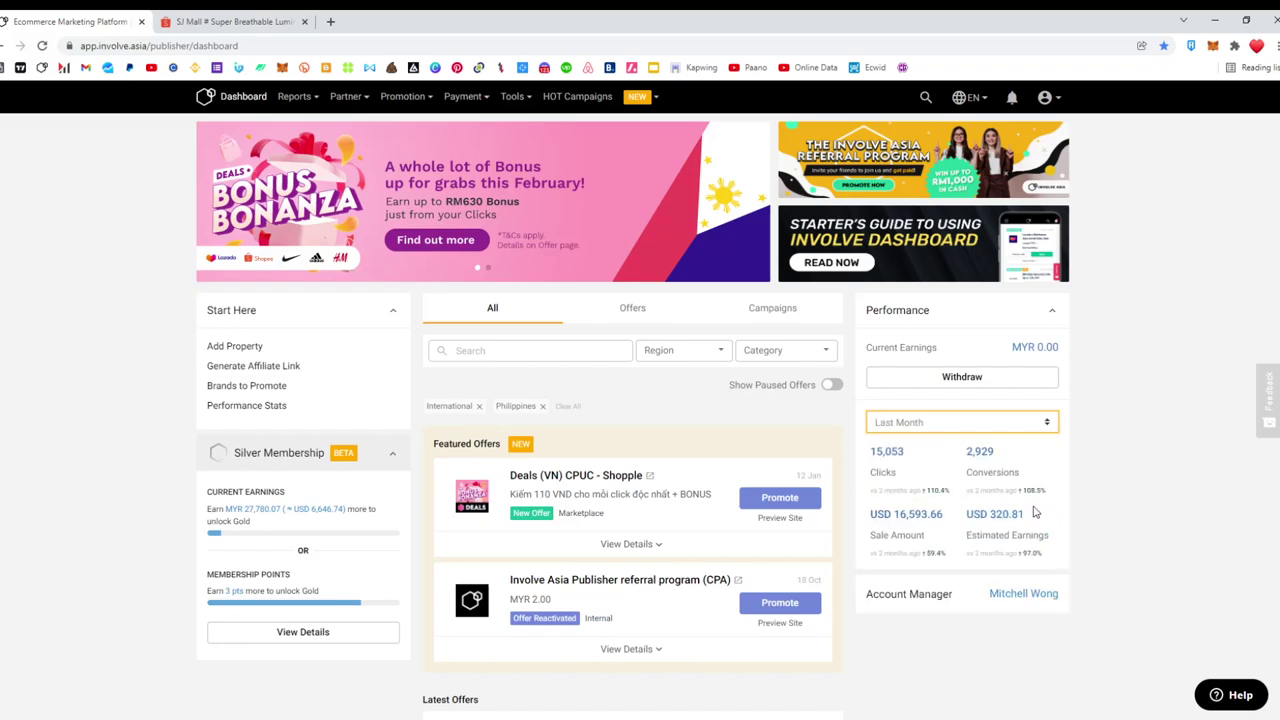
Check the dashboard performance figures for This Month, Today and Yesterday in turn.
{"action": "left_click", "coordinate": [932, 431]}
{"action": "left_click", "coordinate": [928, 491]}
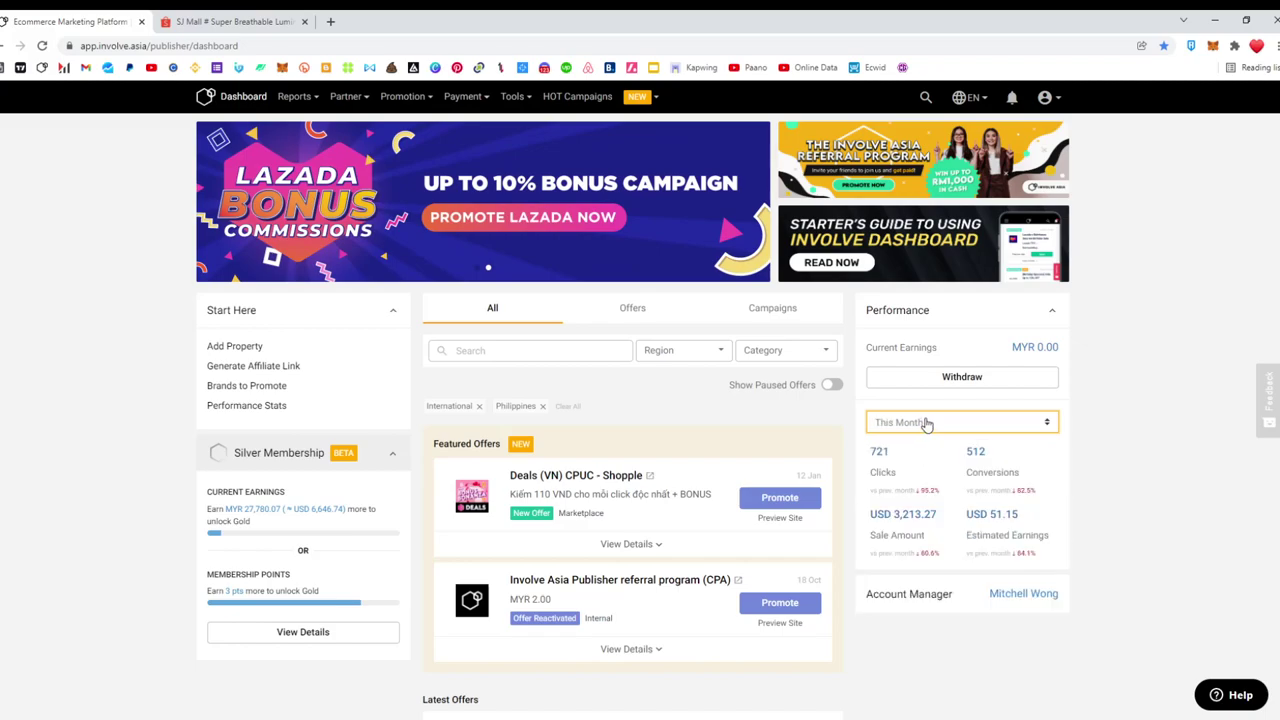
{"action": "left_click", "coordinate": [928, 422]}
{"action": "left_click", "coordinate": [920, 443]}
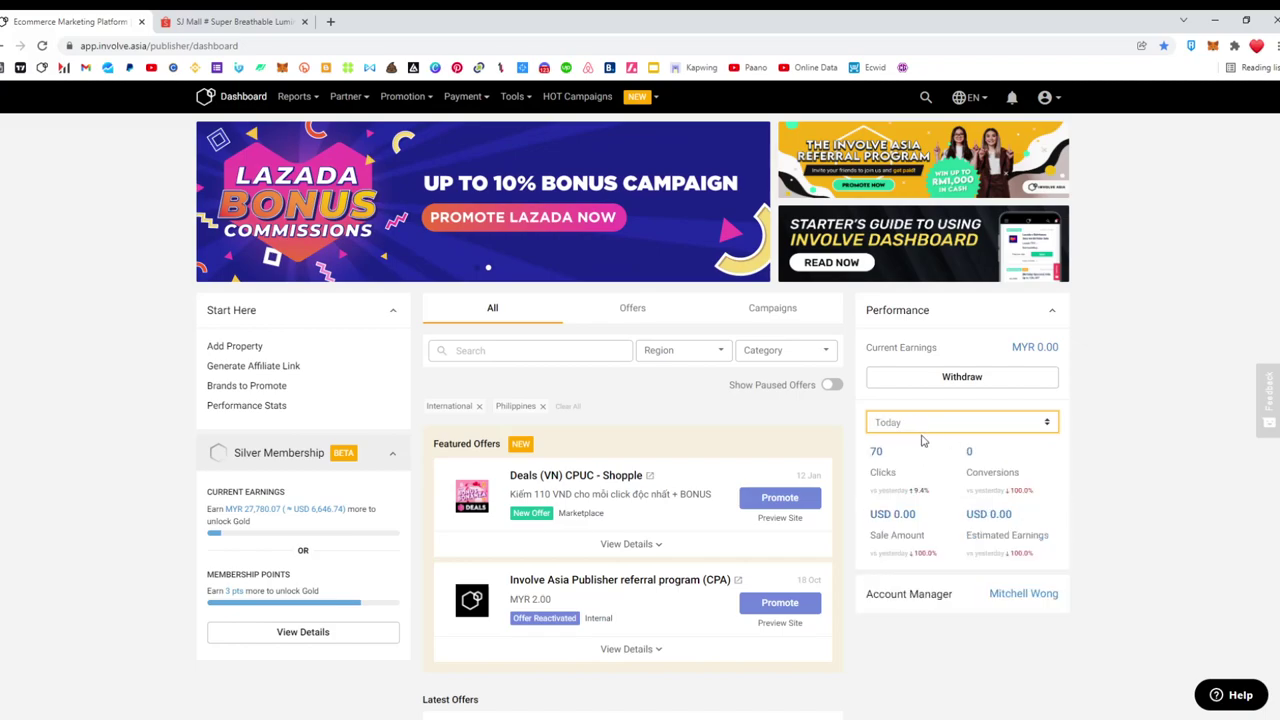
{"action": "left_click", "coordinate": [921, 431]}
{"action": "left_click", "coordinate": [926, 457]}
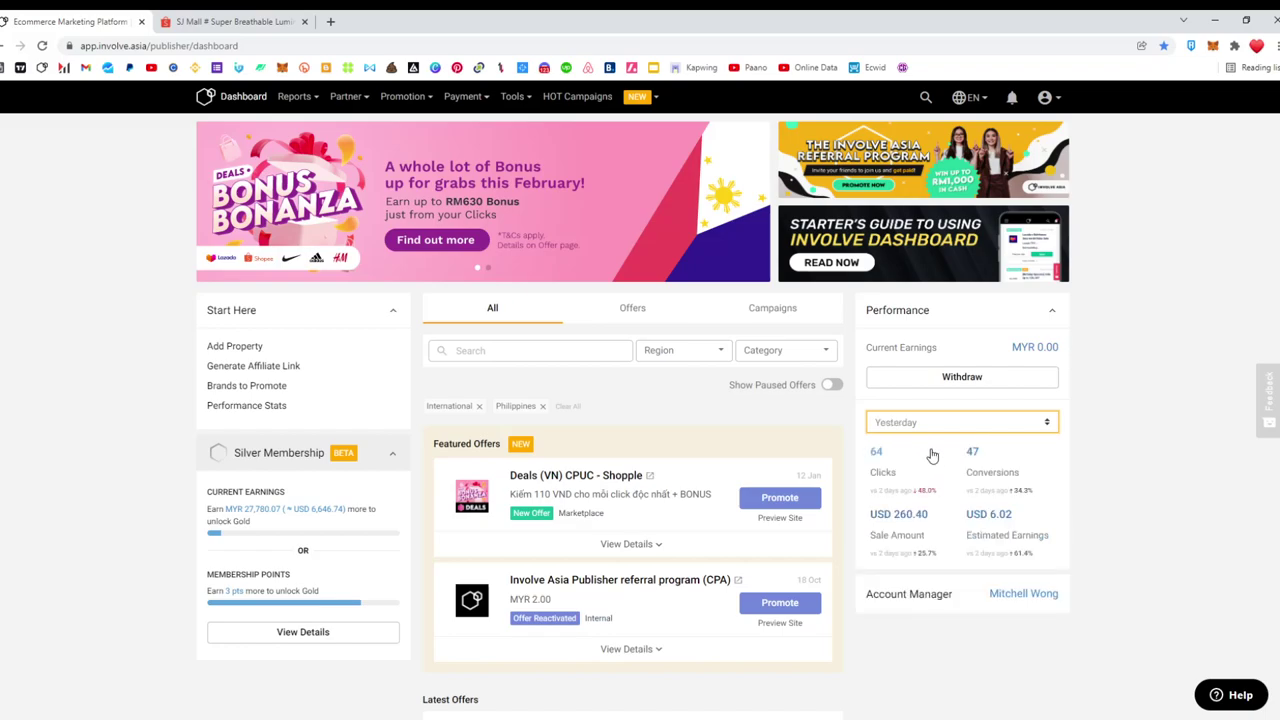